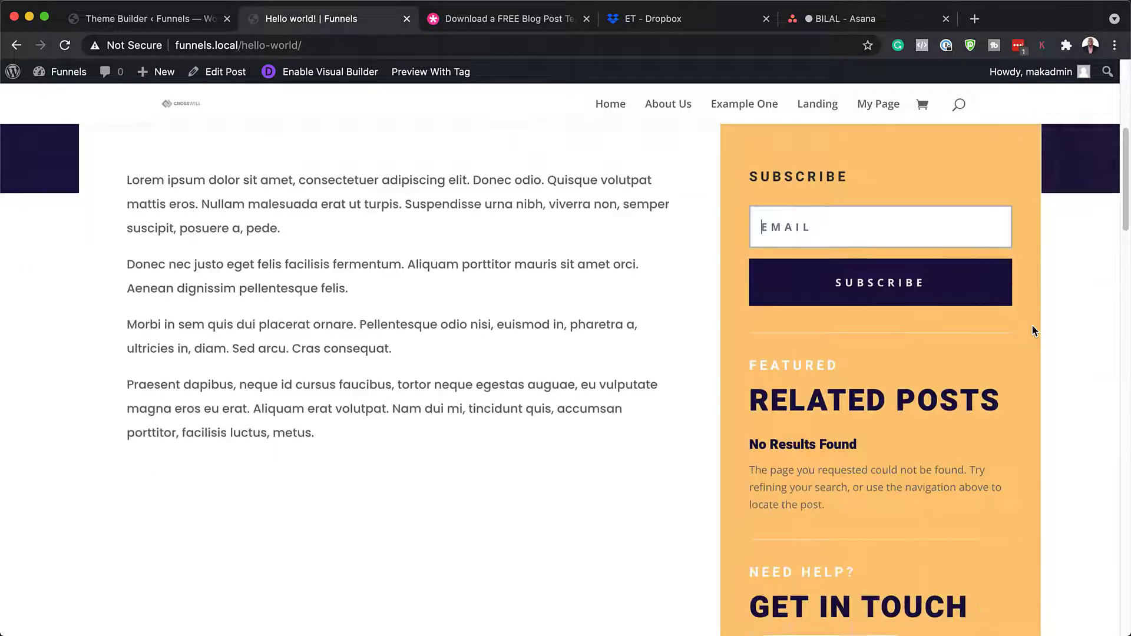
- Scroll through the finished PR Firm blog post to the footer, then jump back to the top
scroll(1034, 330, down, 12)
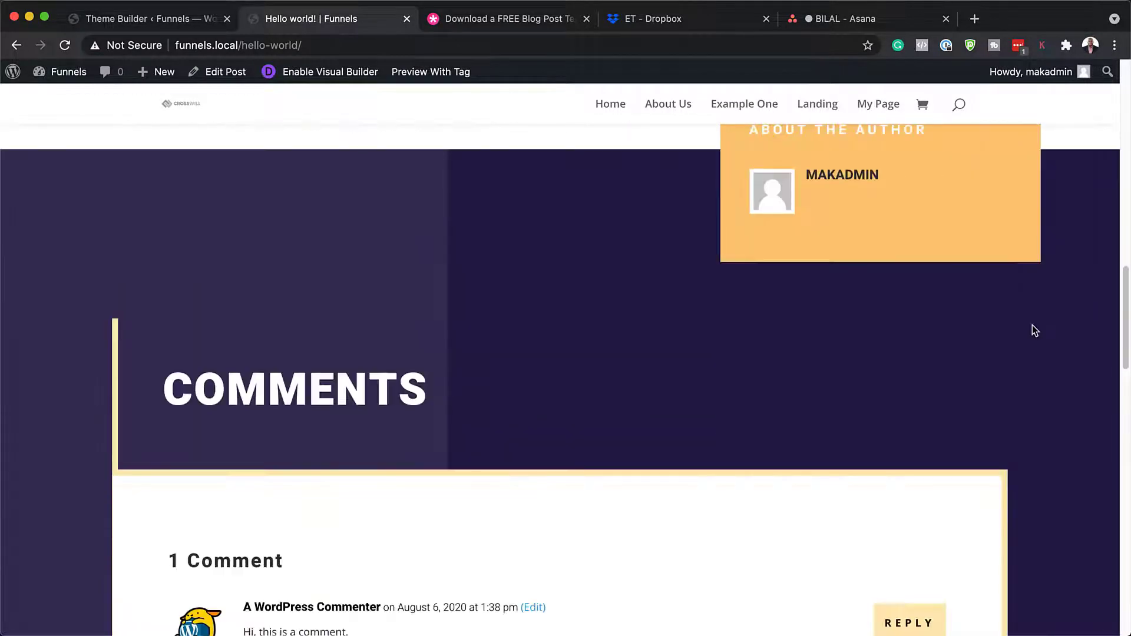
scroll(1034, 331, down, 15)
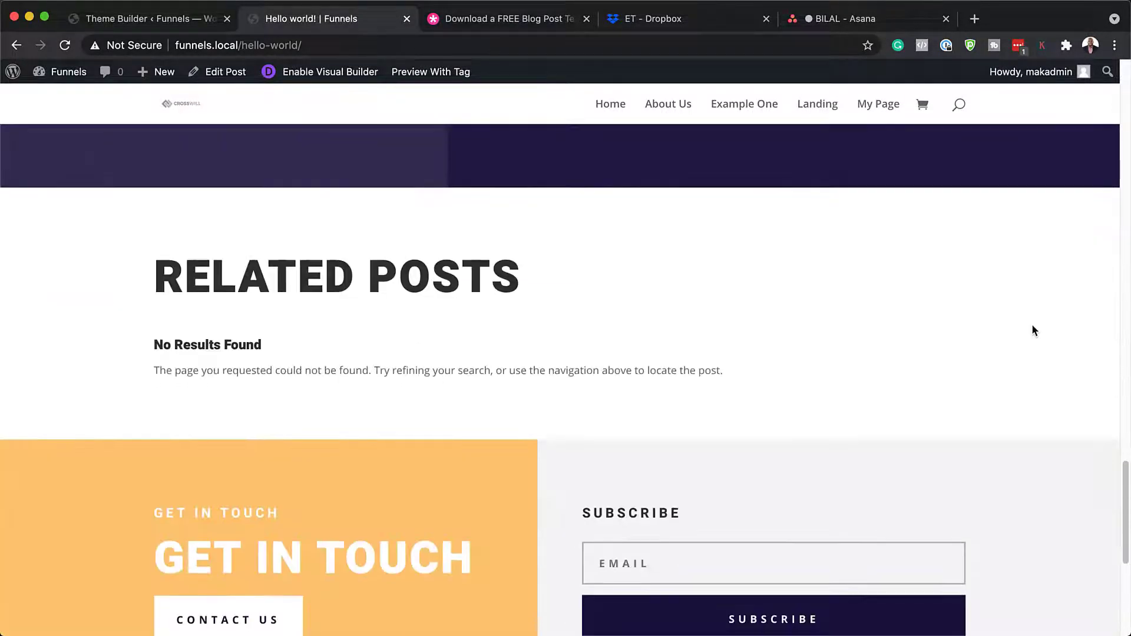
scroll(1034, 330, down, 5)
key(super+Up)
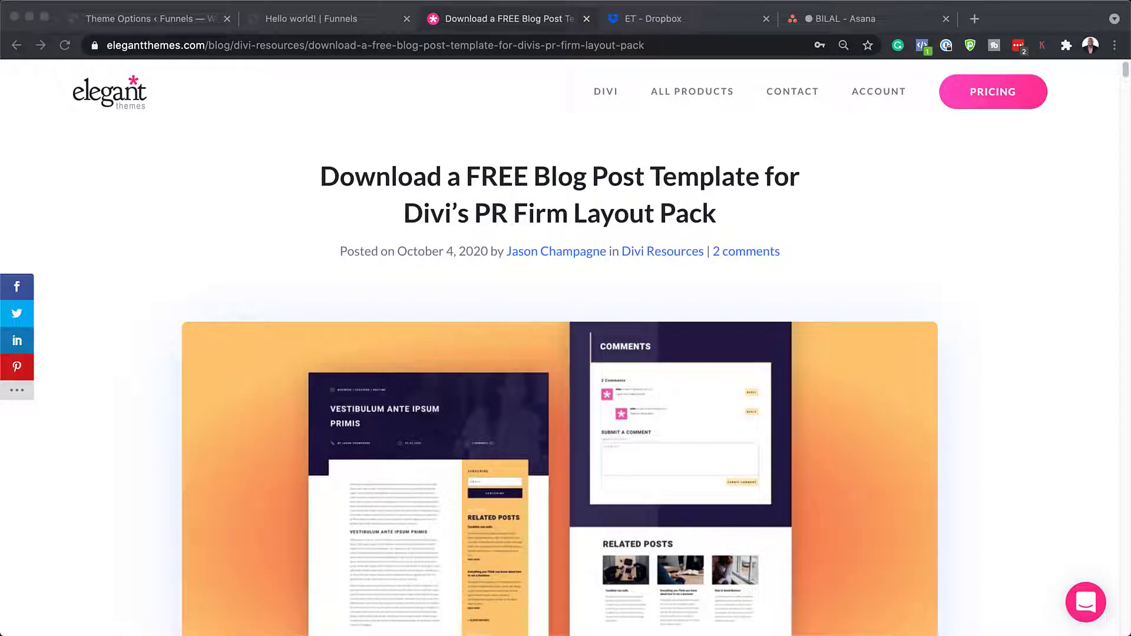
- Enter an email address in the Download For Free form and download the PR Firm template zip
scroll(560, 354, down, 8)
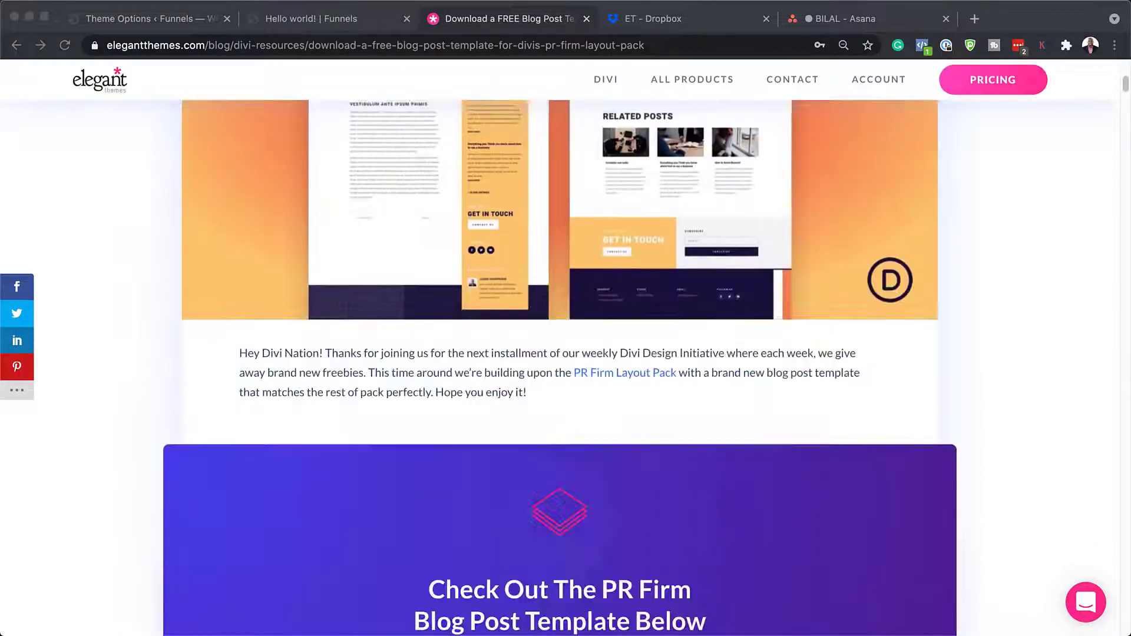
scroll(560, 353, down, 5)
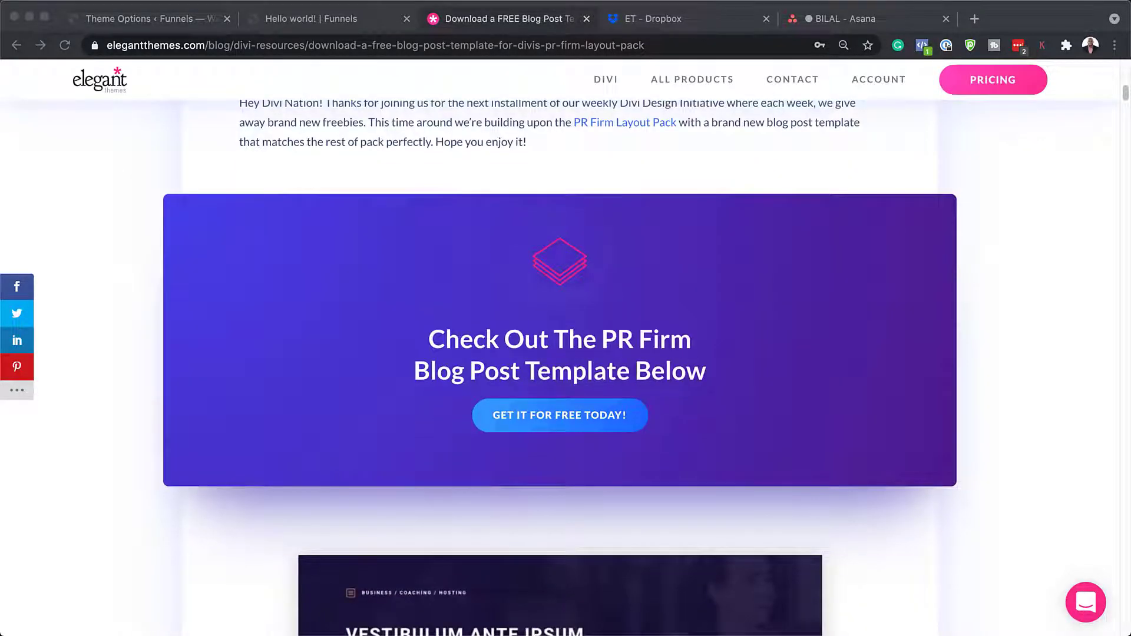
click(580, 416)
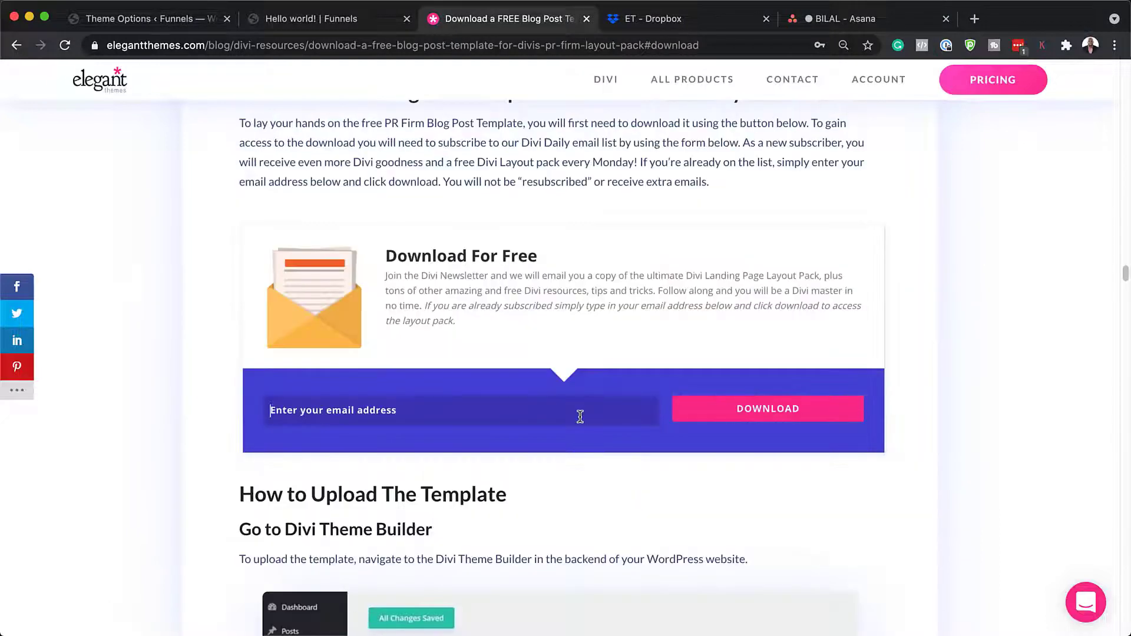
click(581, 417)
click(780, 411)
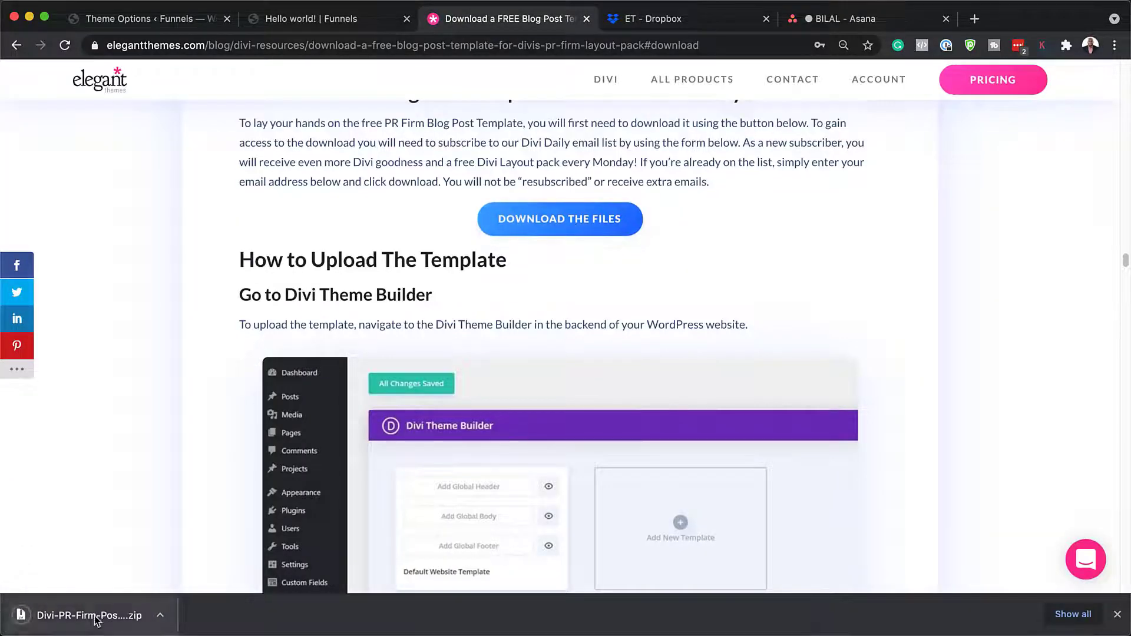
- Reveal the zip in Finder, extract Divi-PR-Firm-Post-Template.json to the Desktop, and close Finder
click(160, 619)
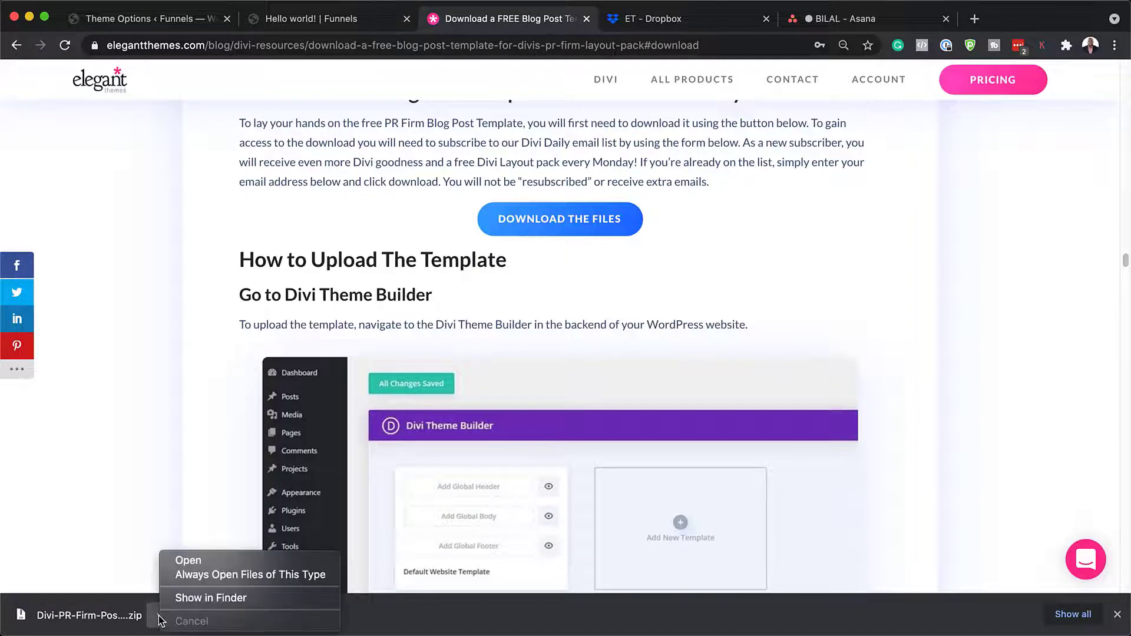
click(191, 603)
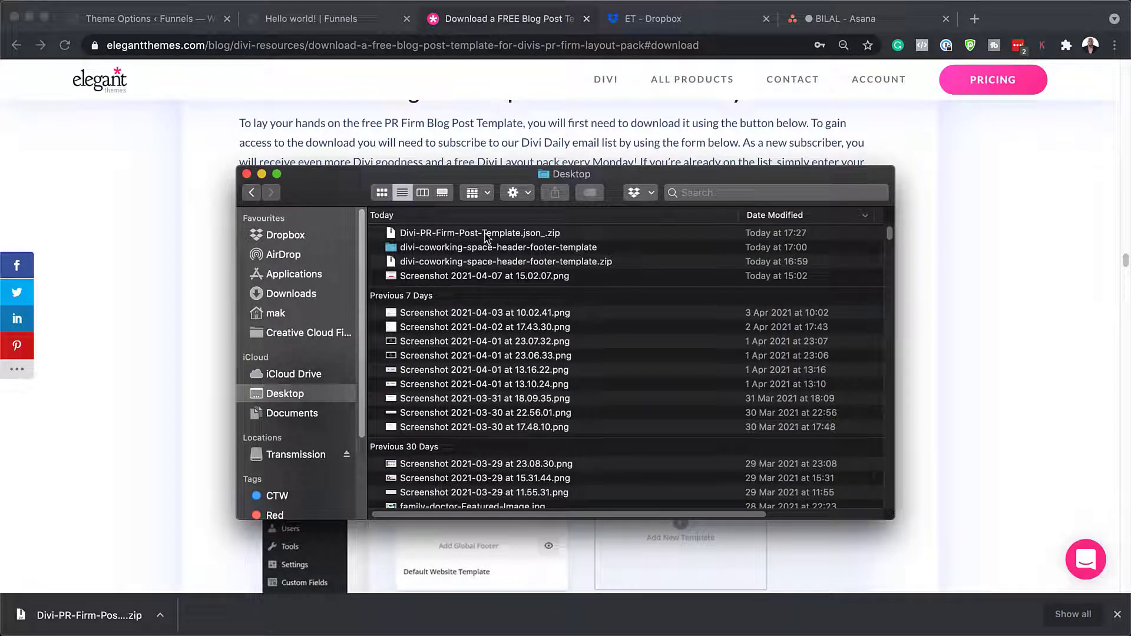
double_click(413, 233)
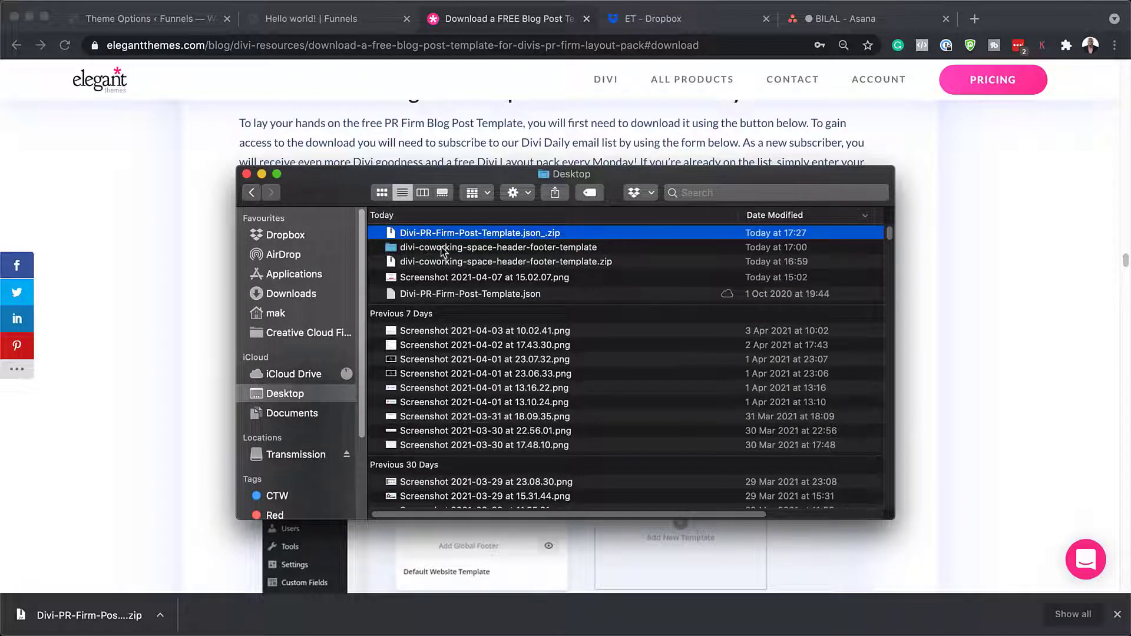
click(446, 295)
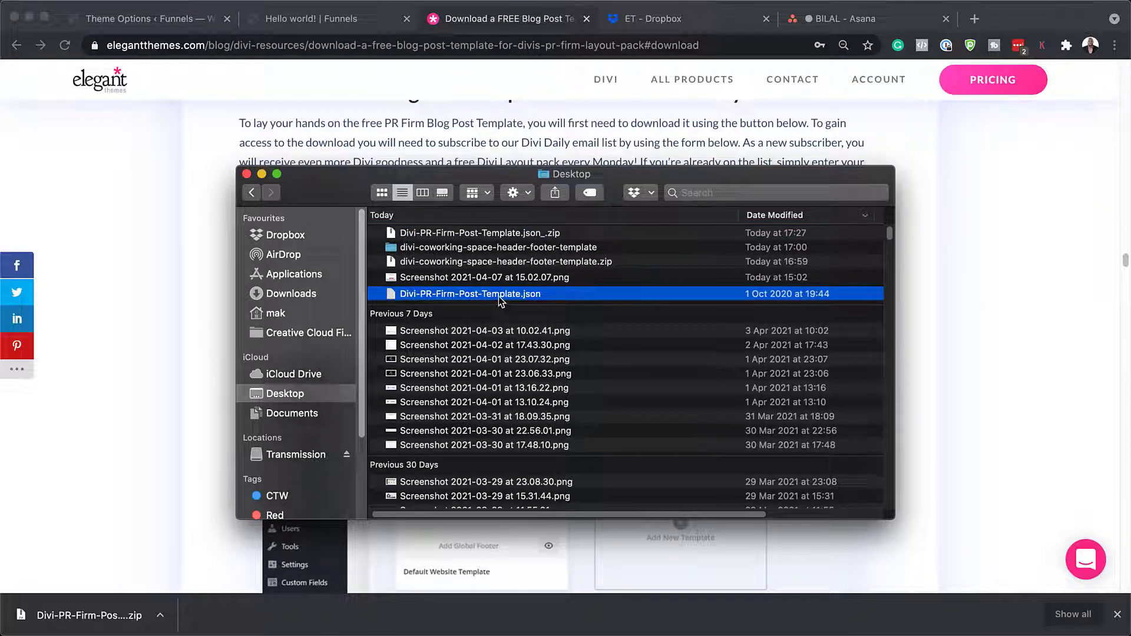
drag(621, 178, 735, 259)
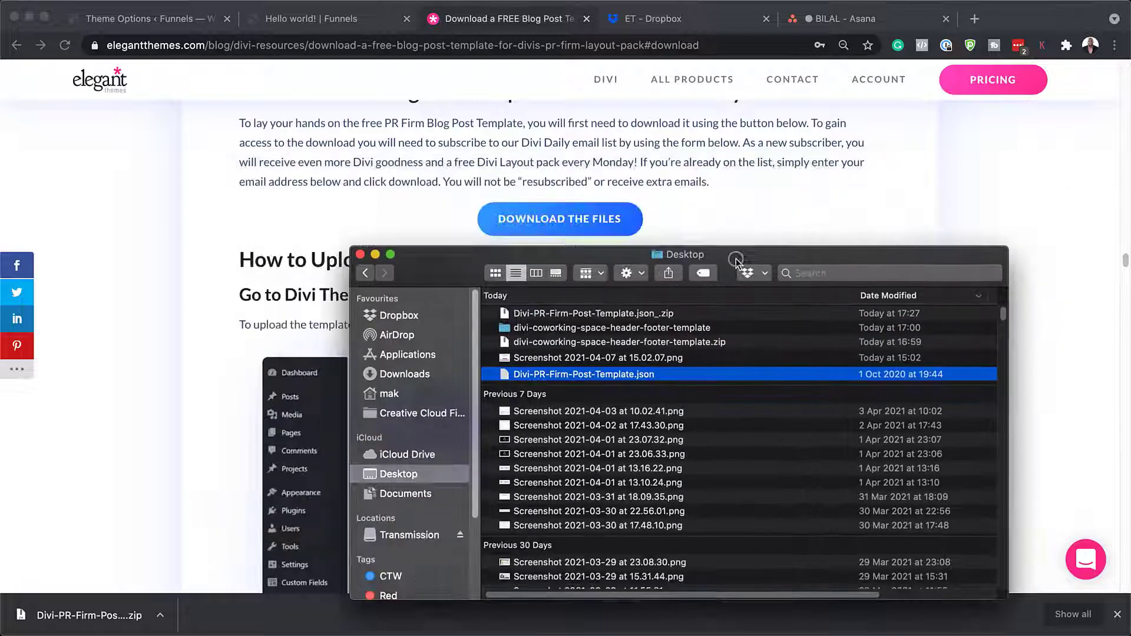
key(super+w)
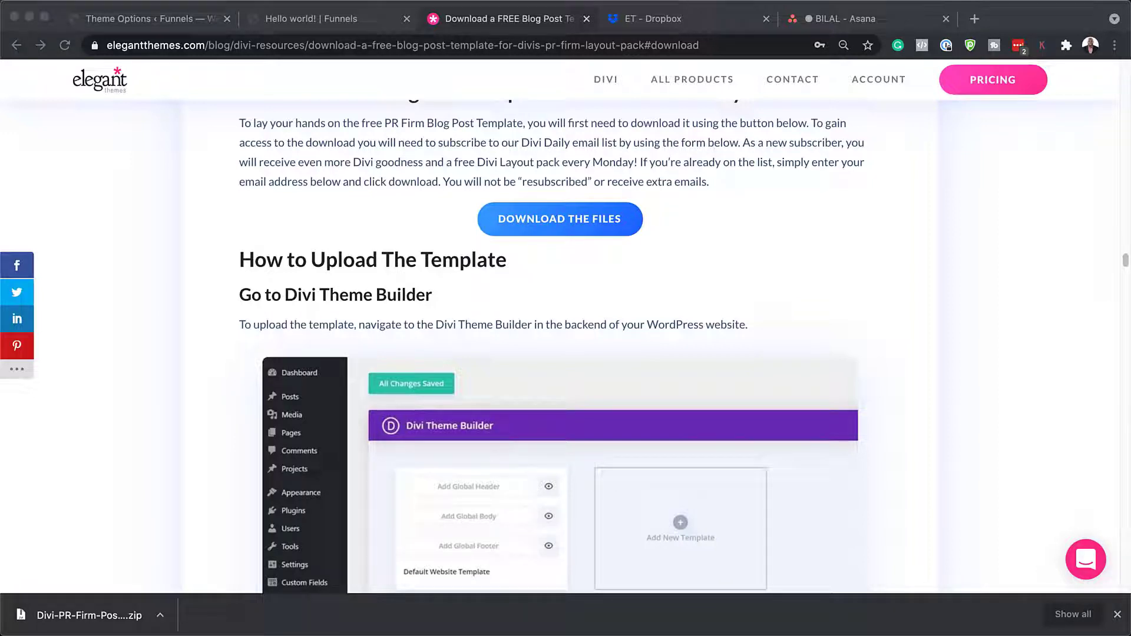
- Browse the Hello world! post in its plain default layout and dismiss the downloads bar
click(300, 21)
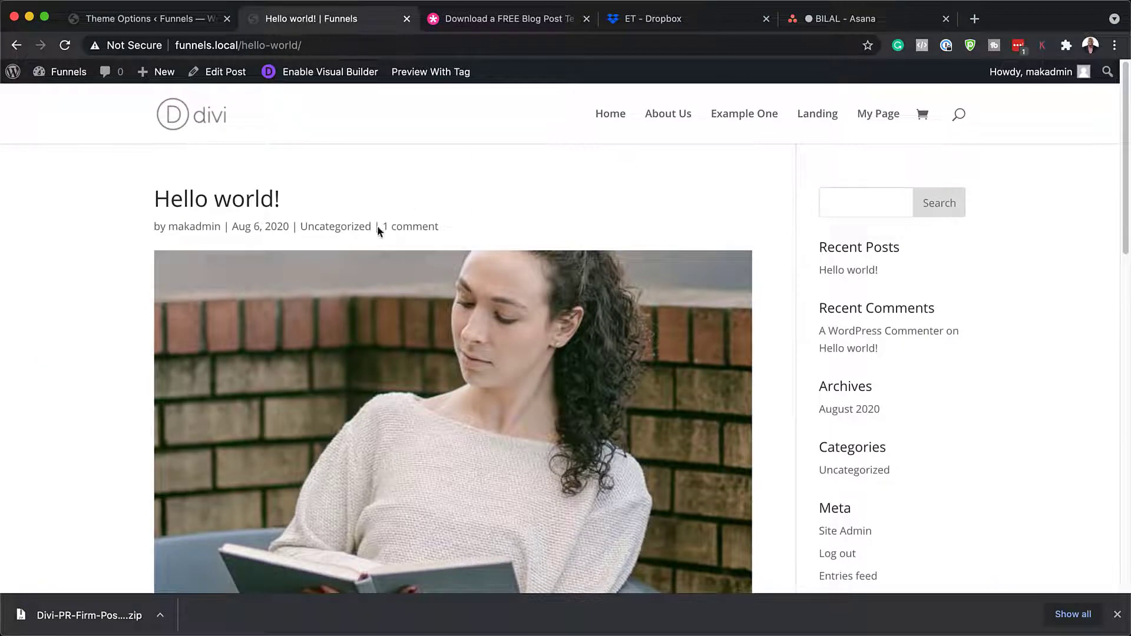
scroll(330, 209, down, 6)
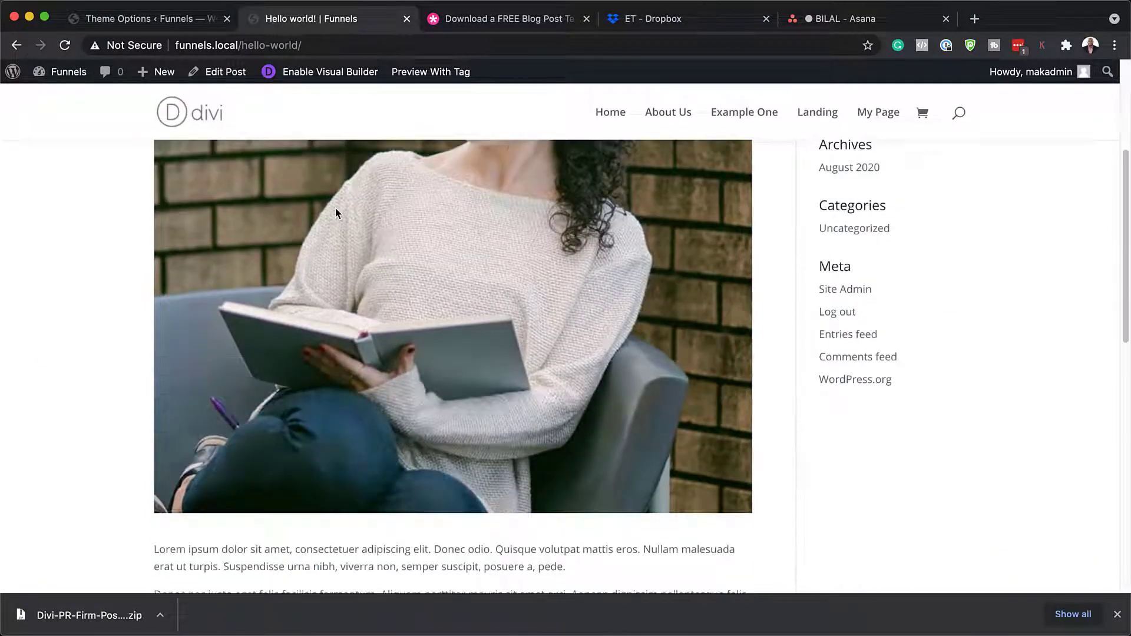
scroll(337, 211, down, 10)
scroll(339, 206, up, 15)
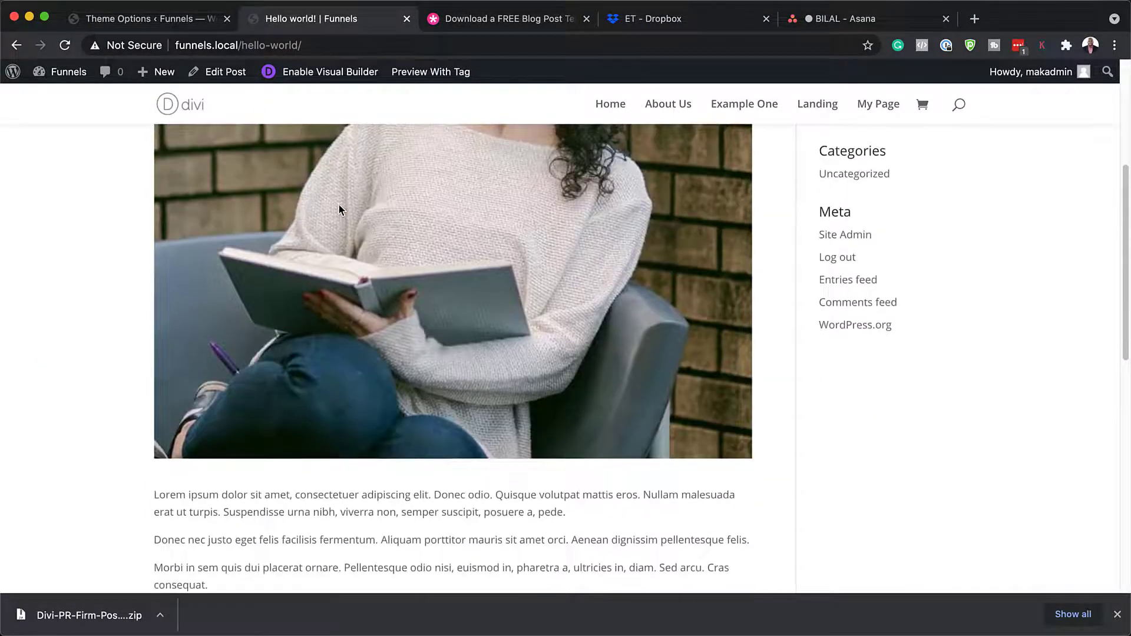
scroll(339, 208, up, 2)
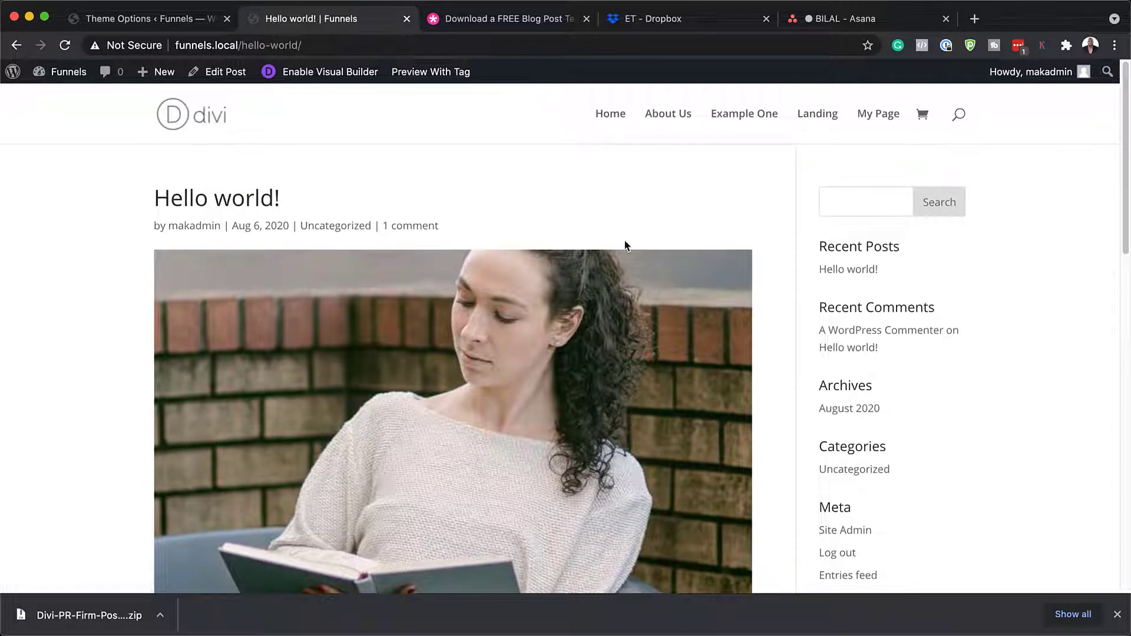
click(1118, 615)
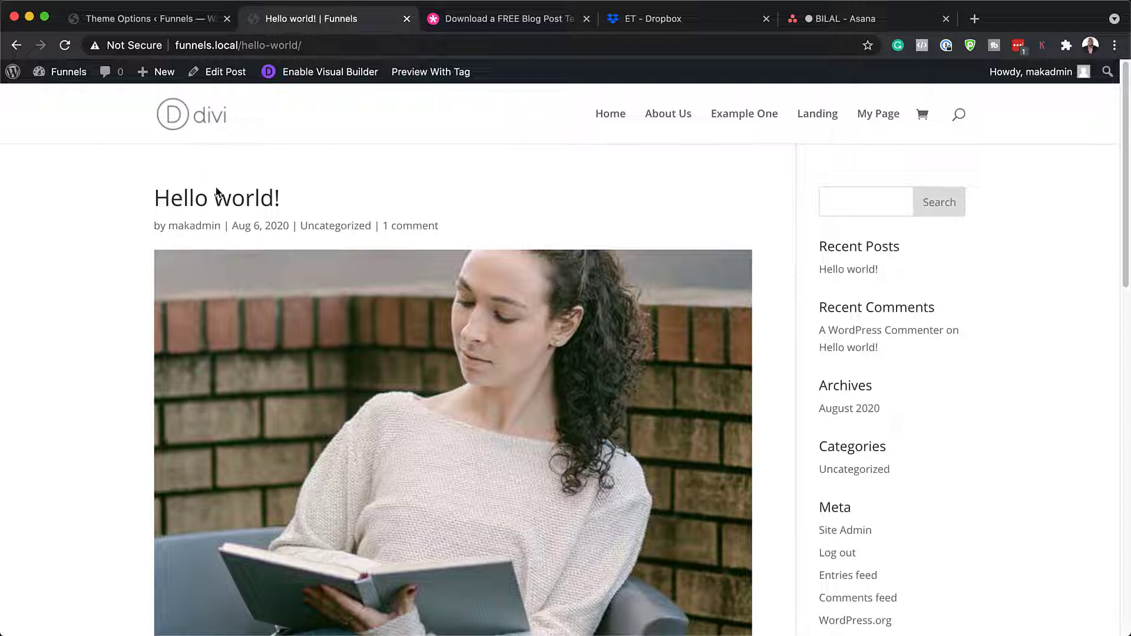
- Open Divi Theme Builder's portability dialog on the Import tab
click(168, 18)
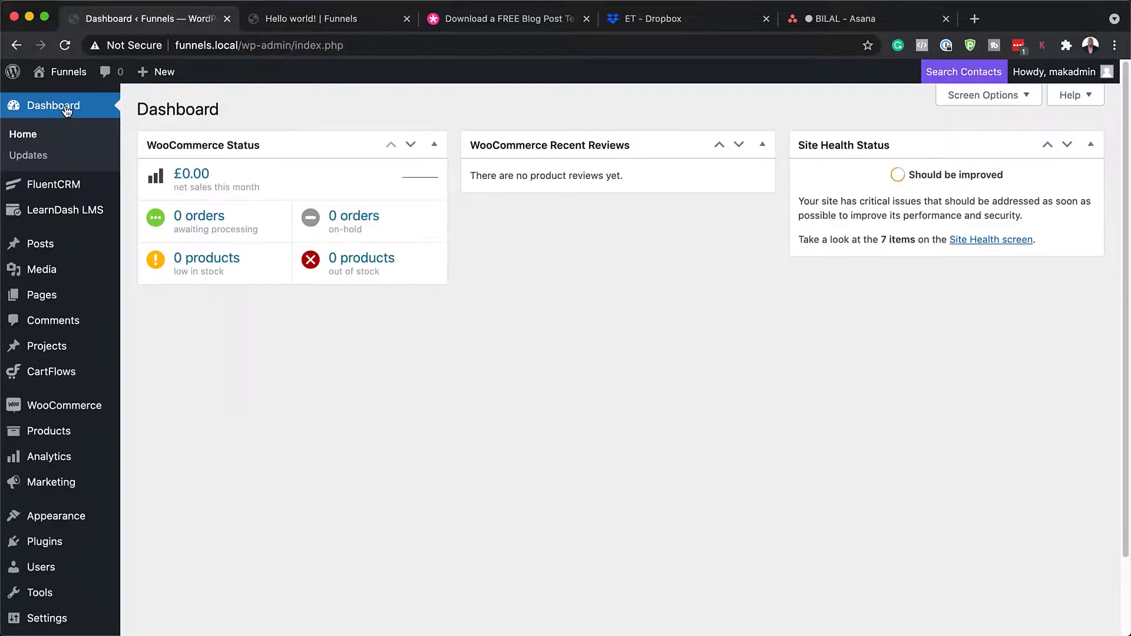
scroll(94, 371, down, 3)
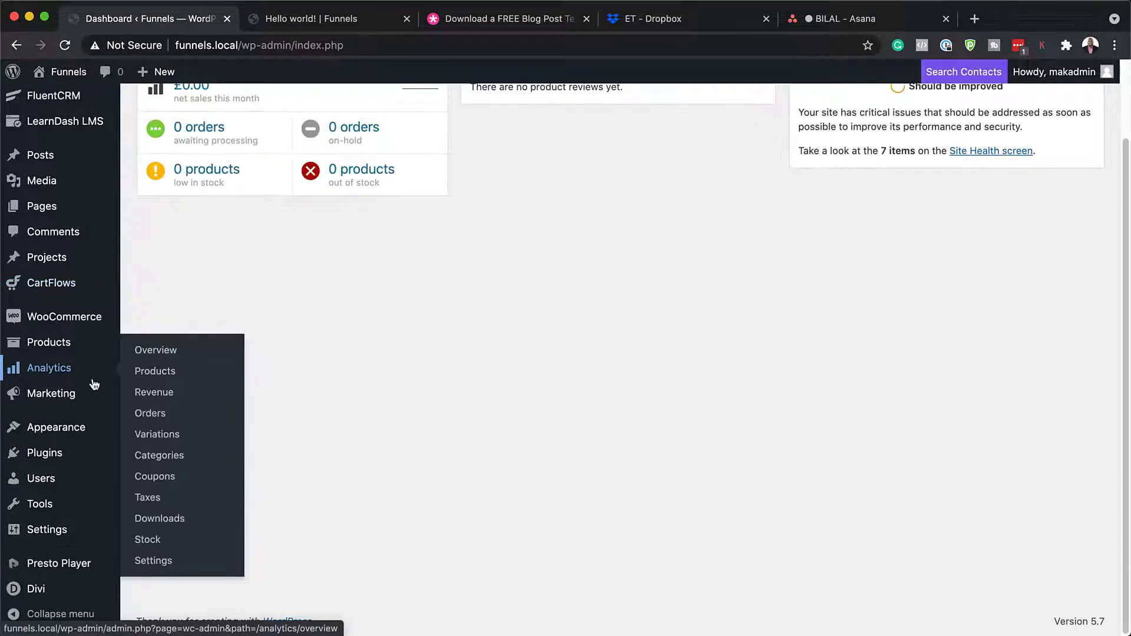
mouse_move(47, 593)
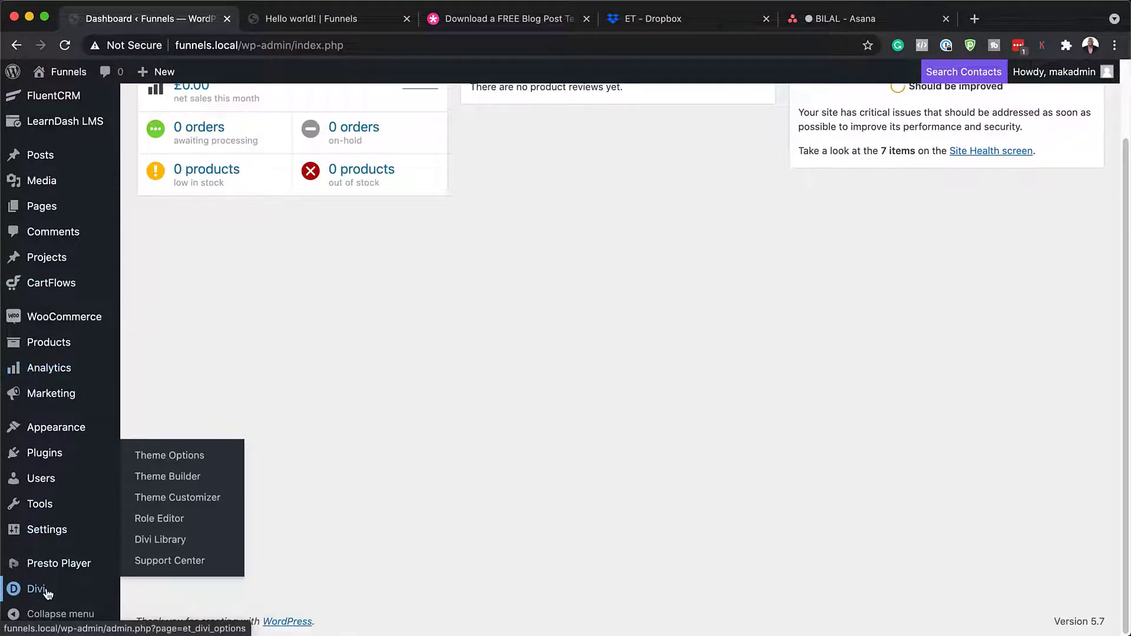
click(179, 480)
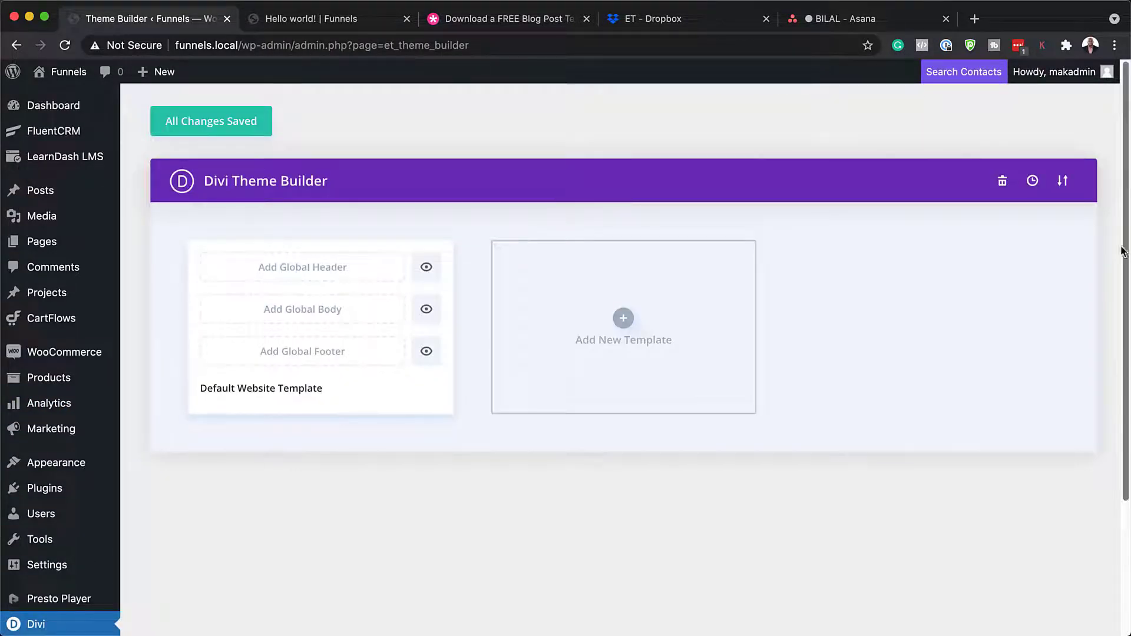
click(1063, 182)
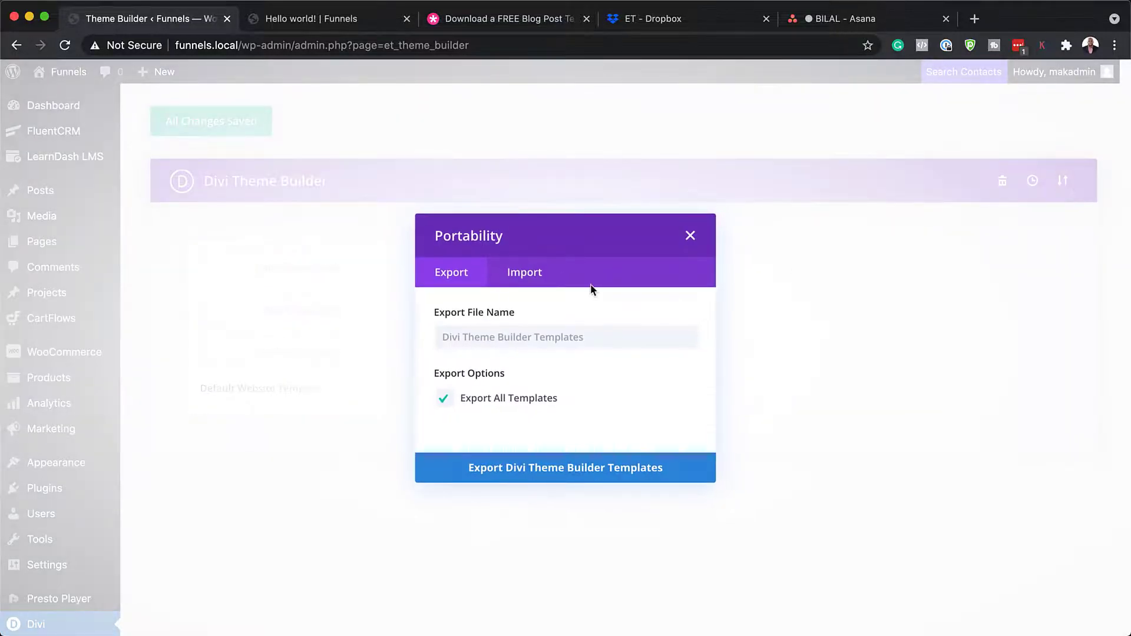
click(523, 274)
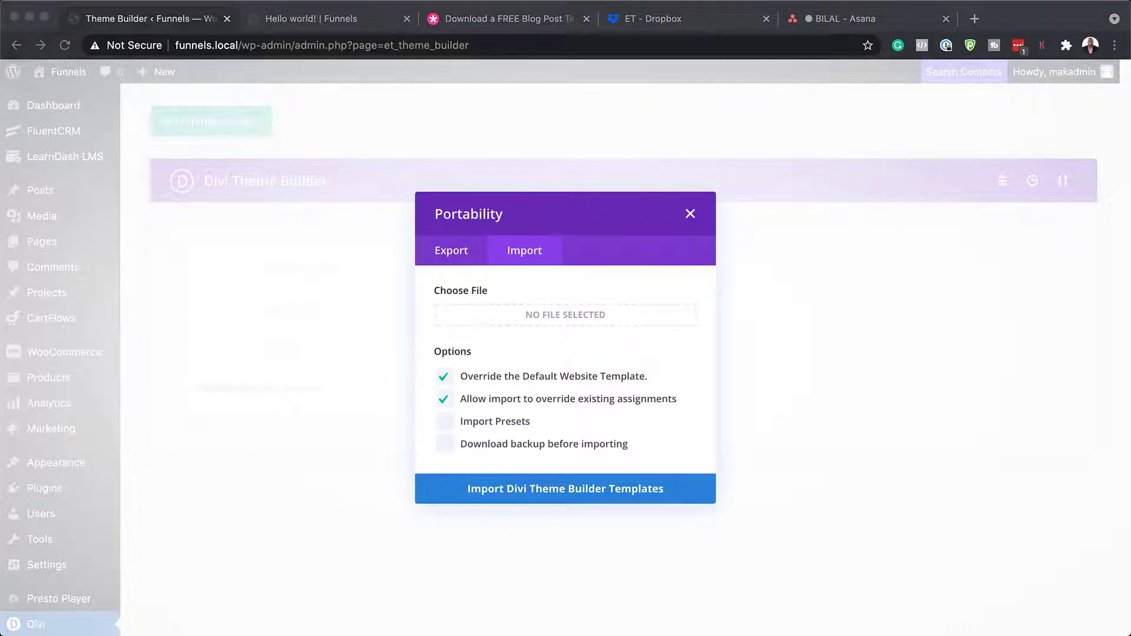
- Drag Divi-PR-Firm-Post-Template.json from the Desktop onto the import file chooser
click(92, 236)
drag(892, 300, 645, 383)
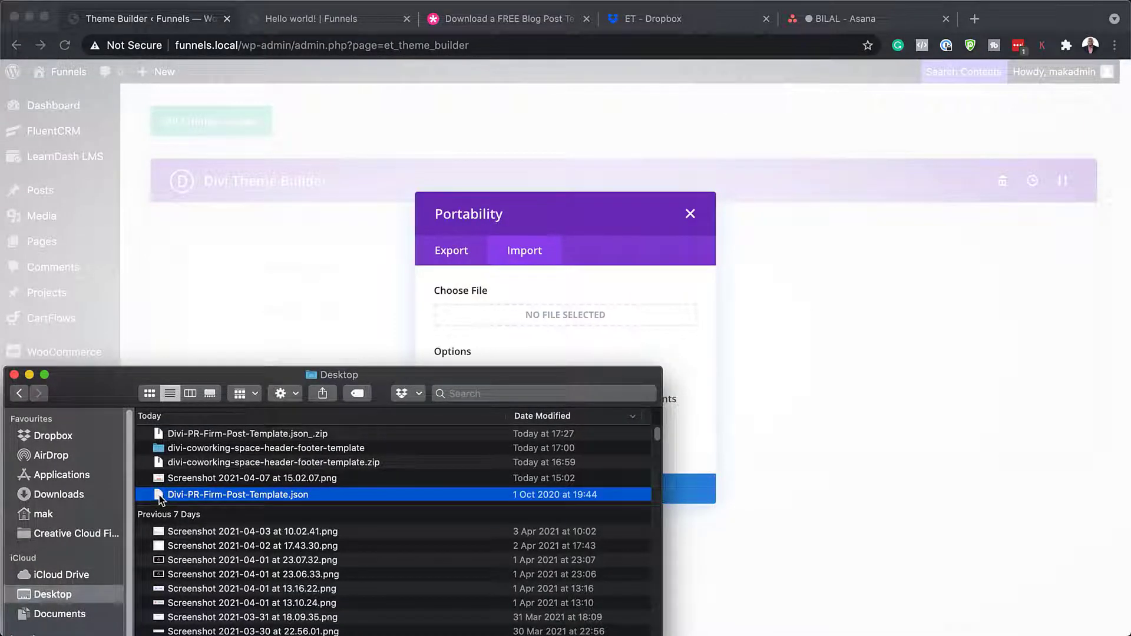
drag(159, 495, 535, 321)
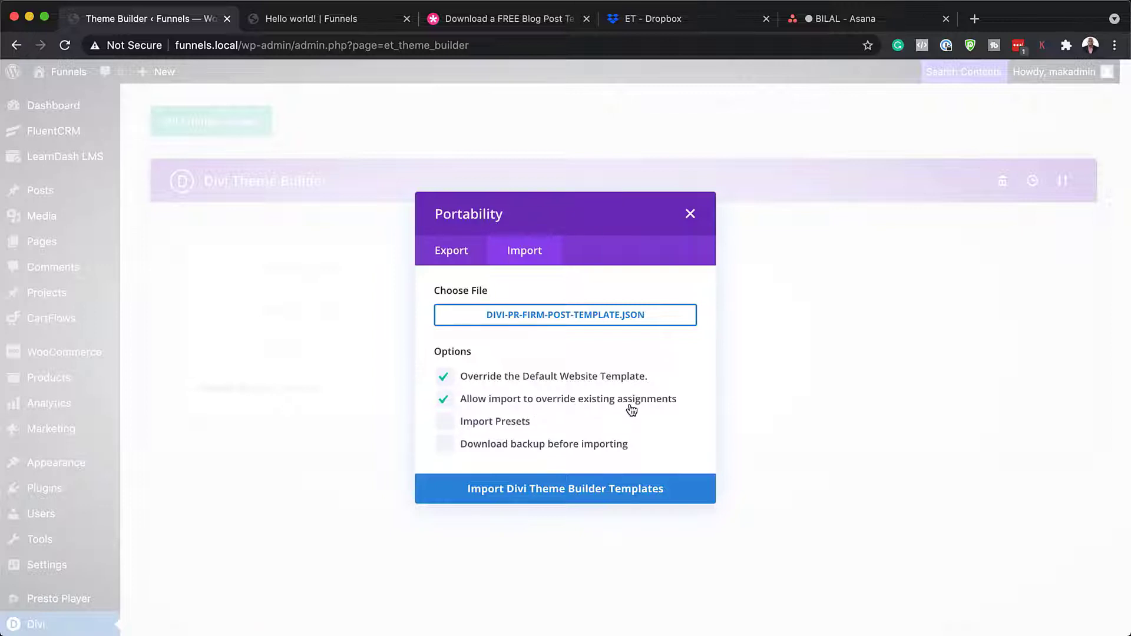
- Import the PR Firm template file and save it as the All Posts custom body template
click(522, 493)
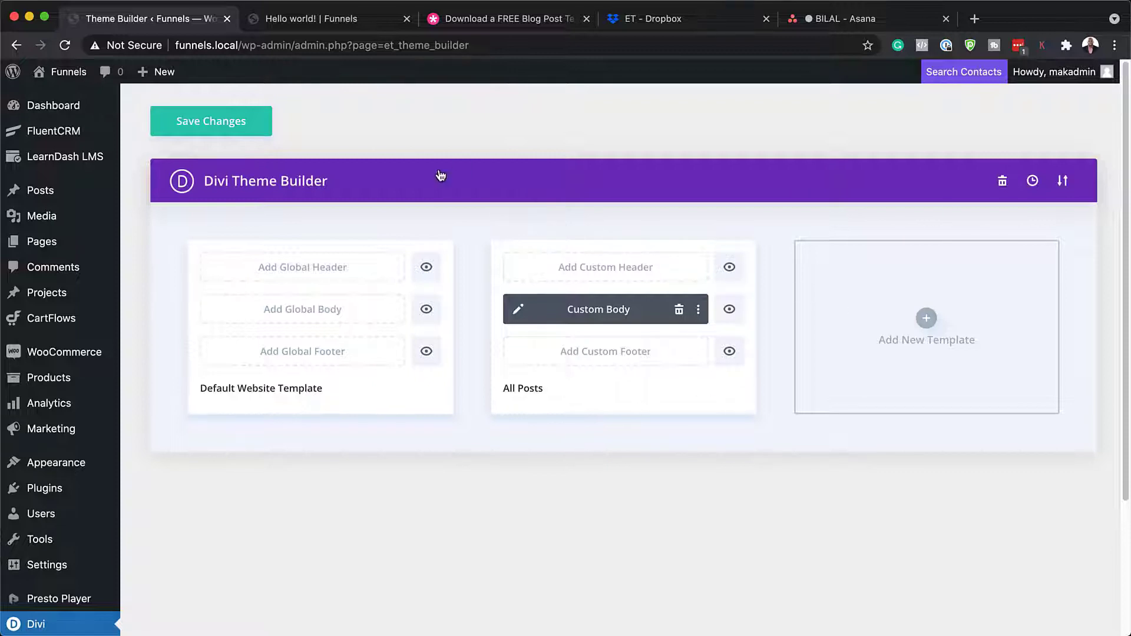
click(230, 126)
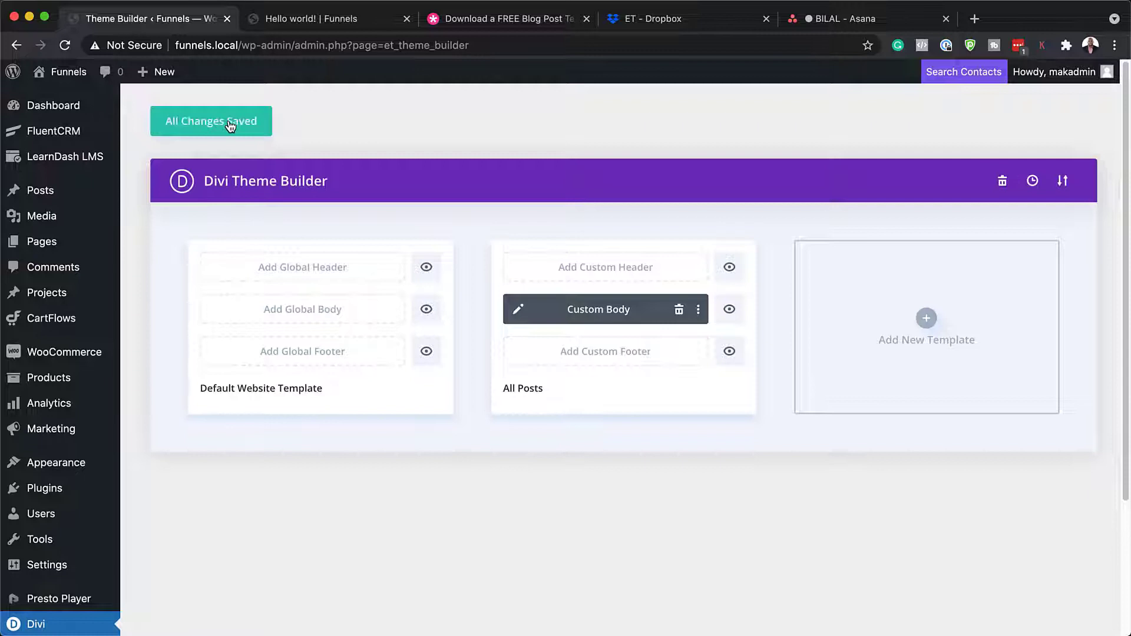
click(331, 20)
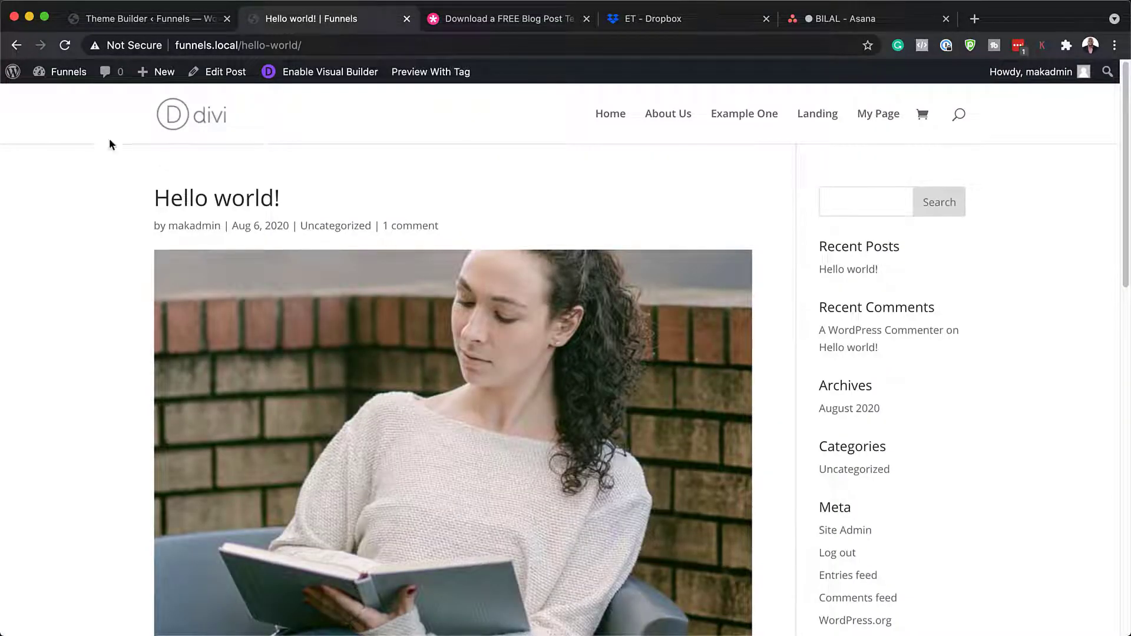
- Reload Hello world! and scroll the PR Firm-styled post from hero to footer and back
click(65, 47)
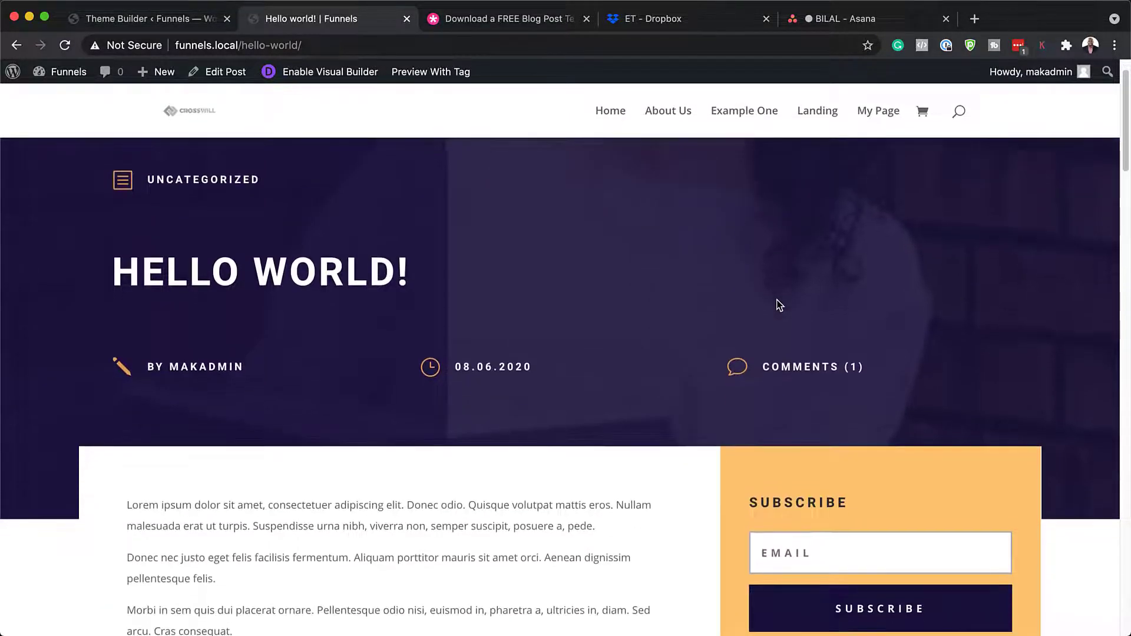
scroll(778, 304, down, 3)
scroll(777, 305, down, 8)
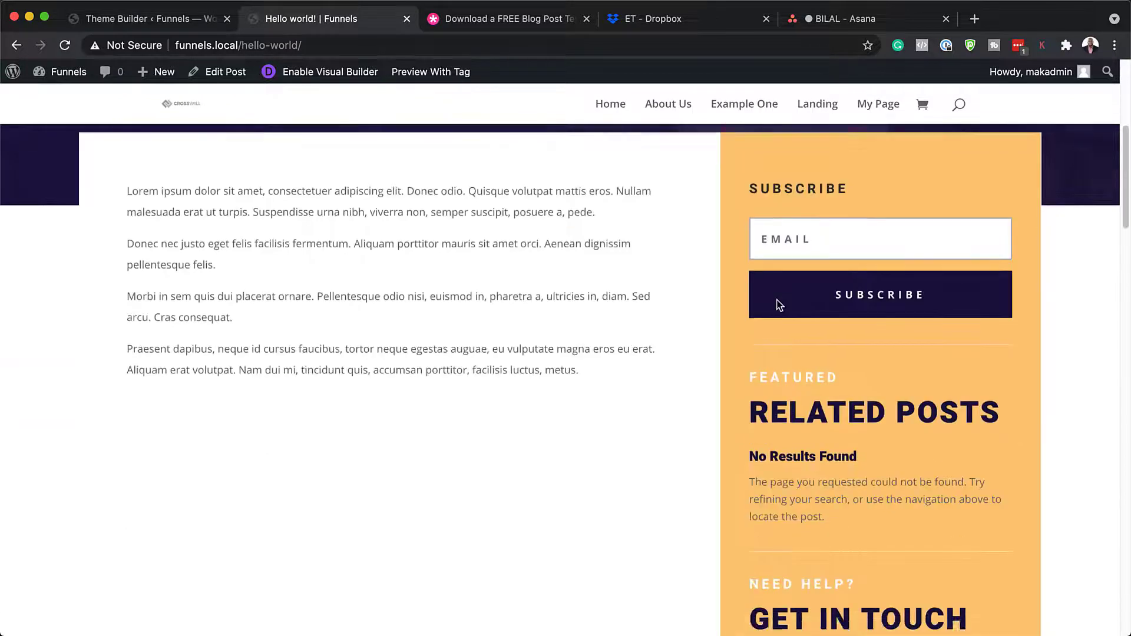
scroll(777, 303, down, 15)
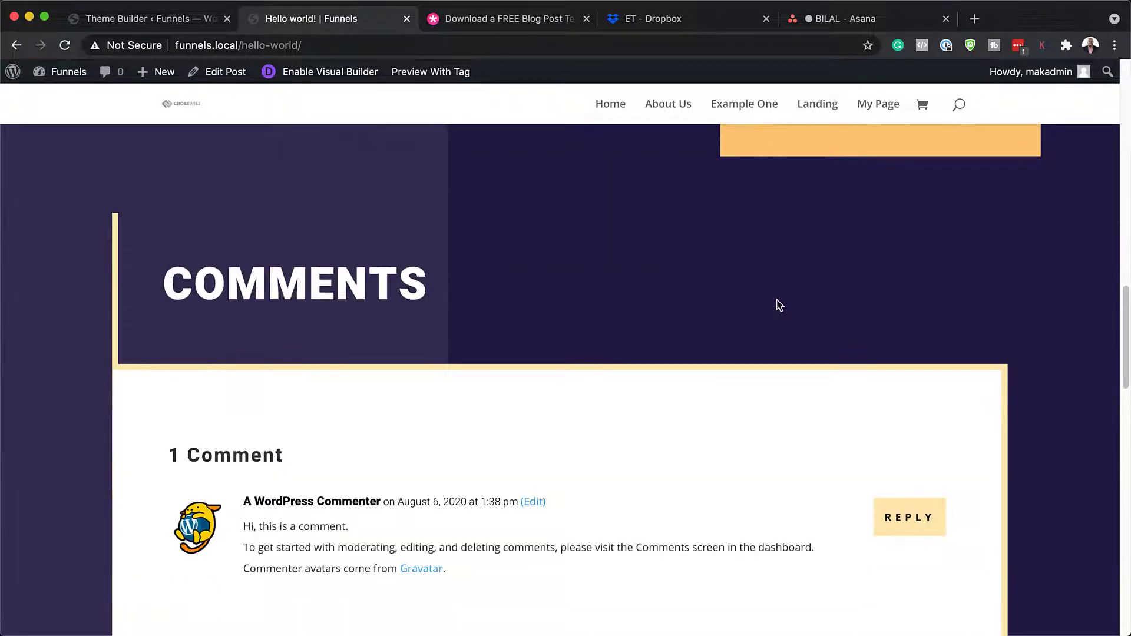
scroll(777, 305, down, 15)
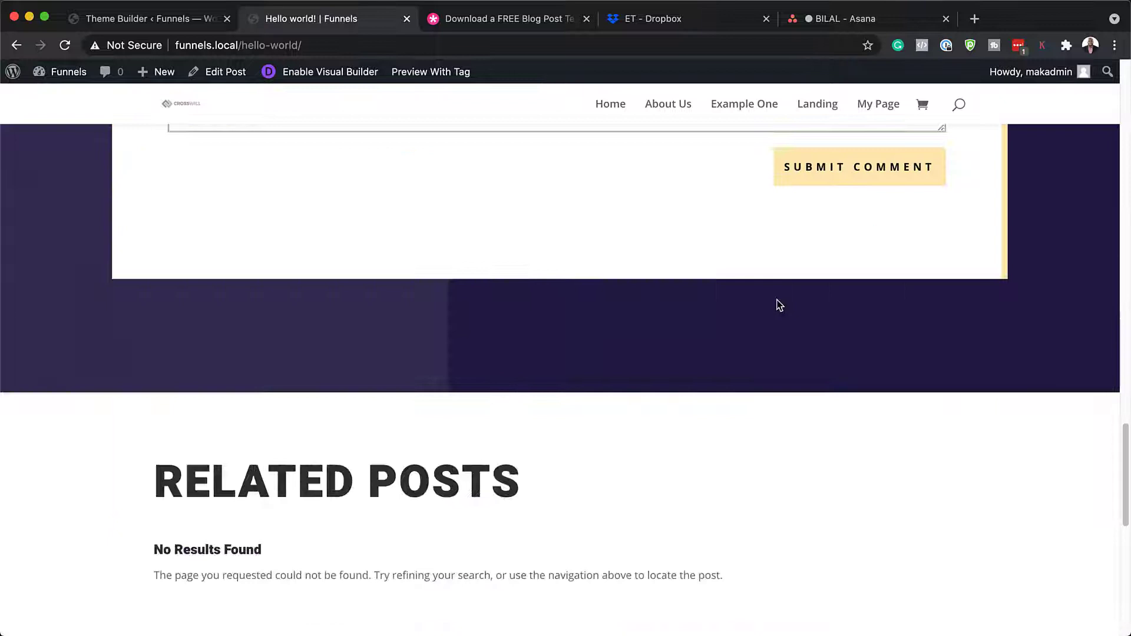
scroll(777, 305, down, 4)
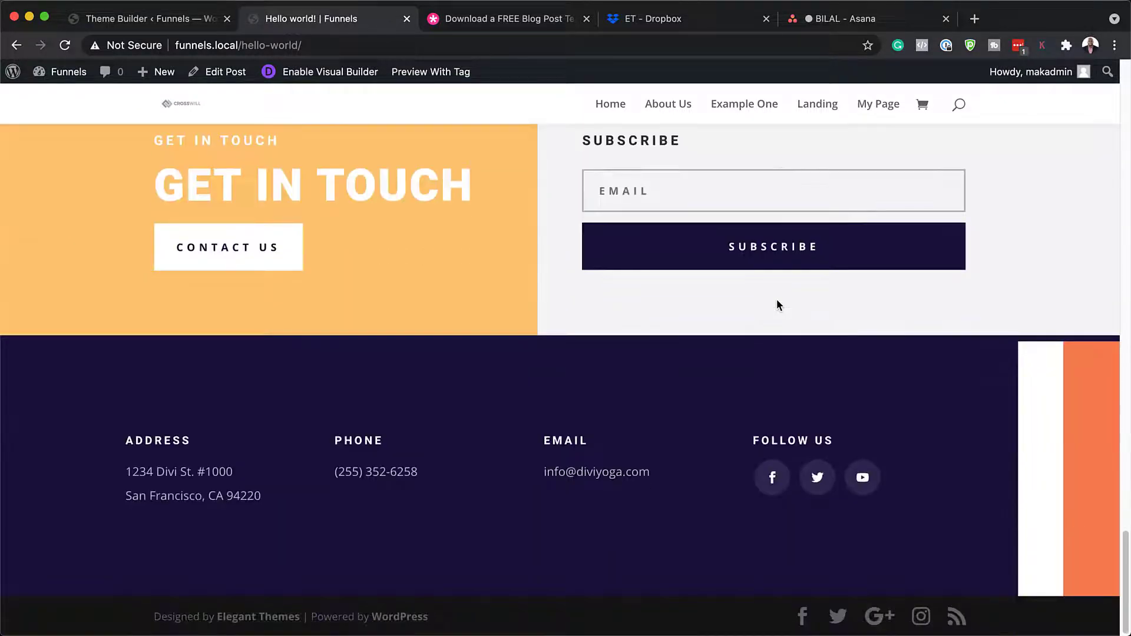
key(super+r)
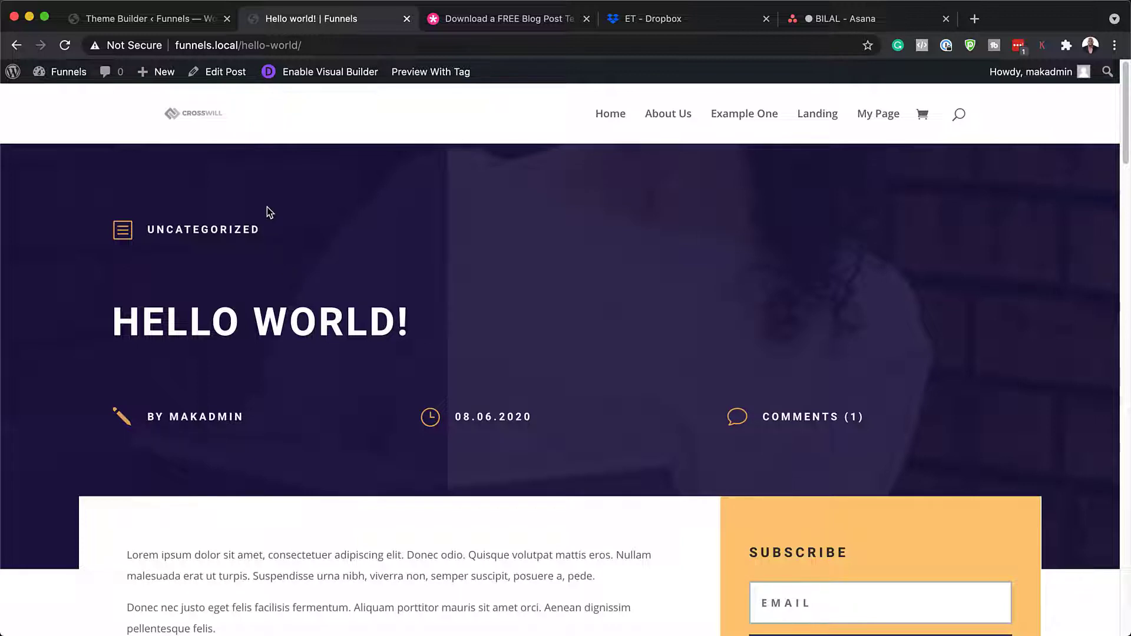
- Open the All Posts body layout and the post title module's design settings
click(155, 19)
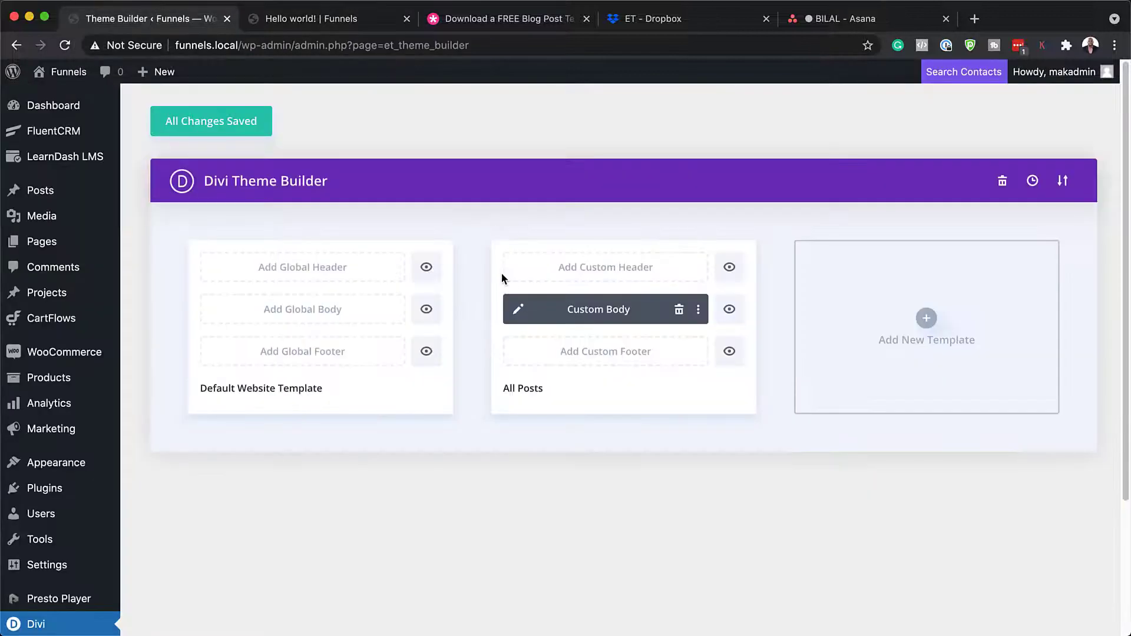
click(521, 311)
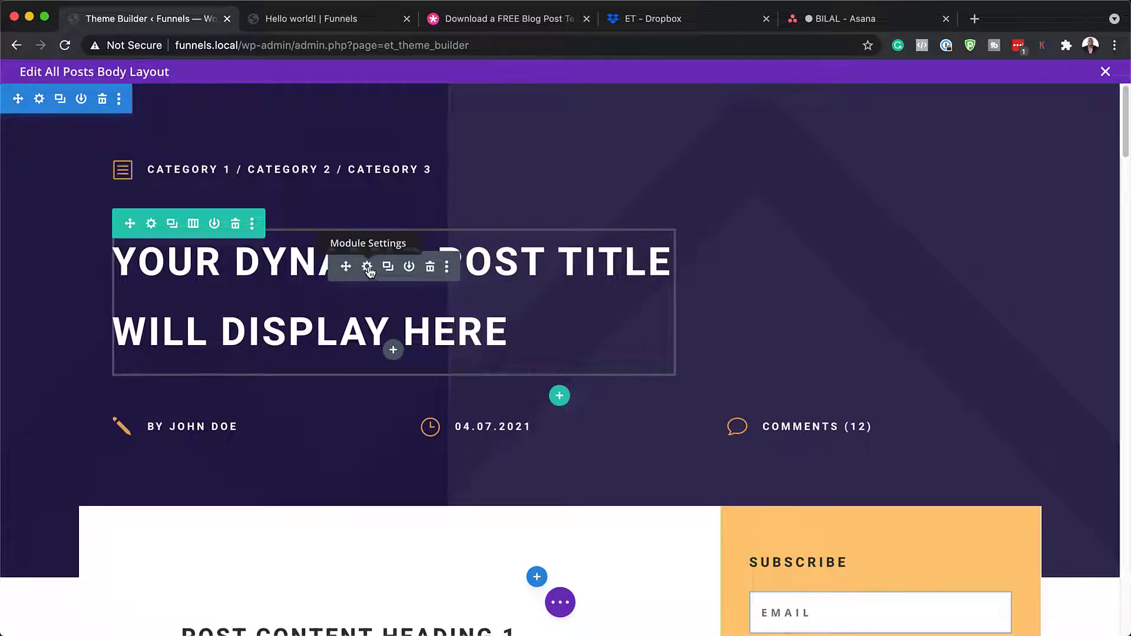
click(367, 268)
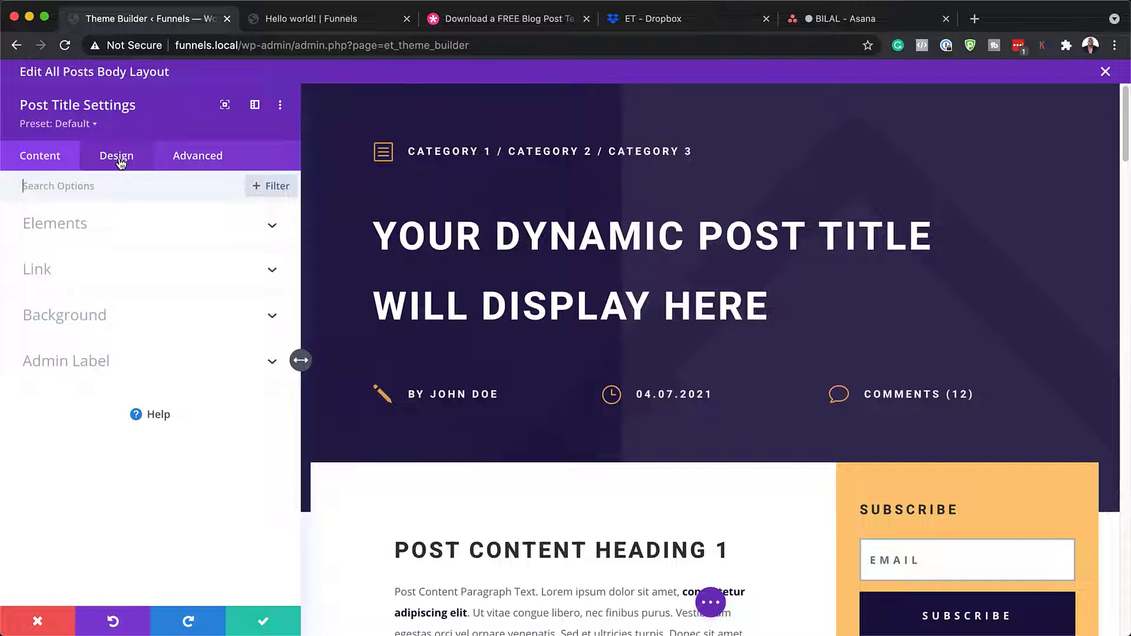
click(120, 162)
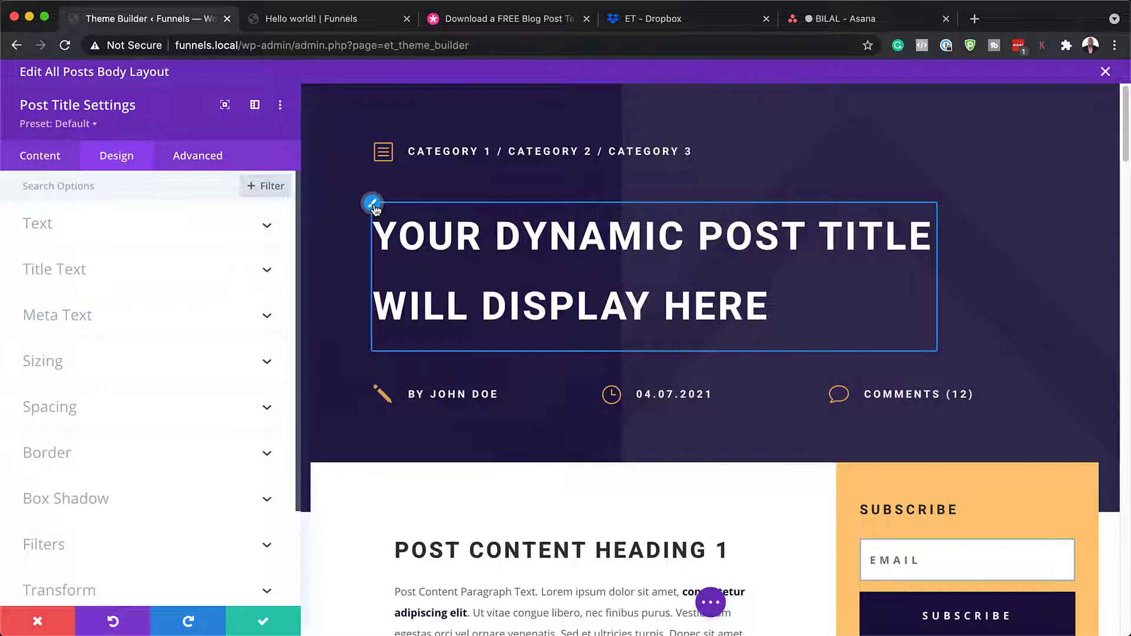
- Try Abril Fatface and yellow, green, red title colours, then discard the title changes
click(374, 207)
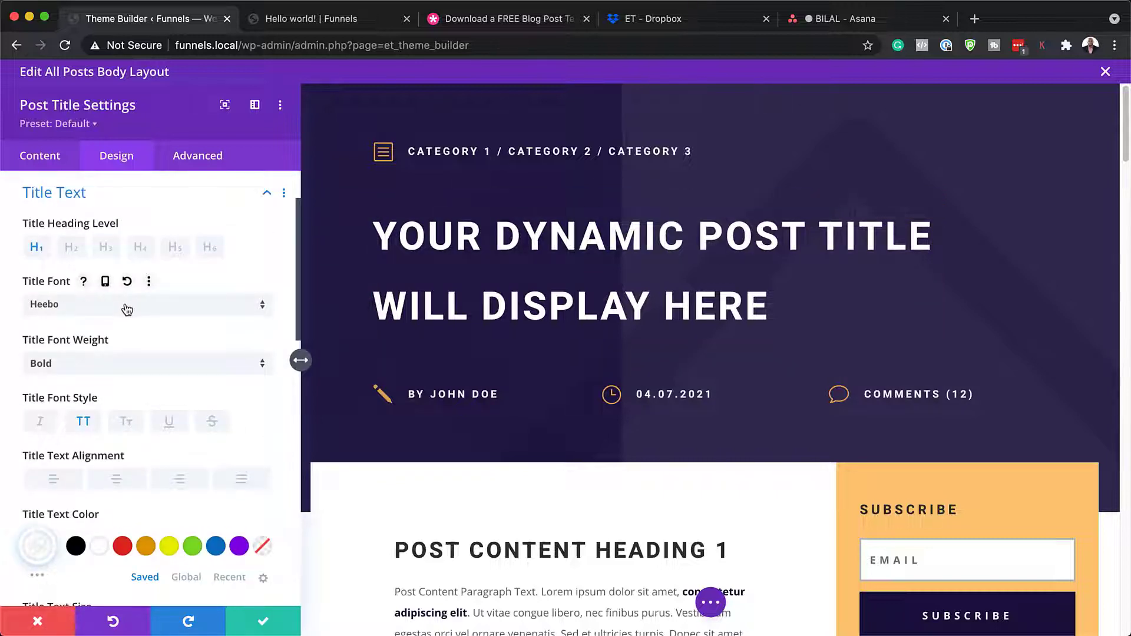
click(127, 307)
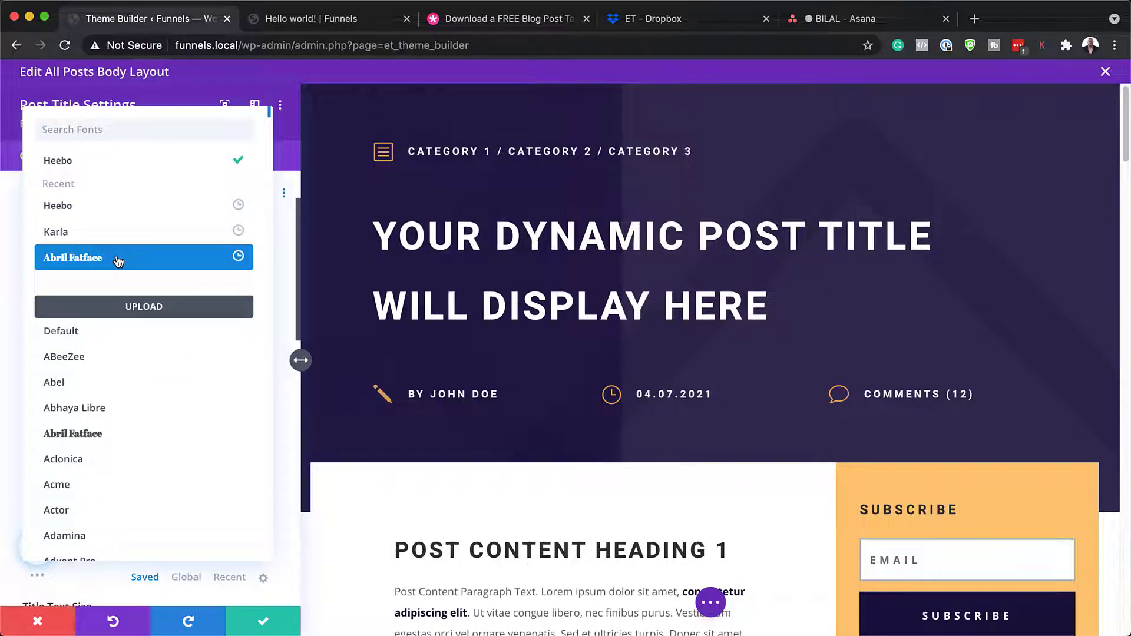
click(118, 259)
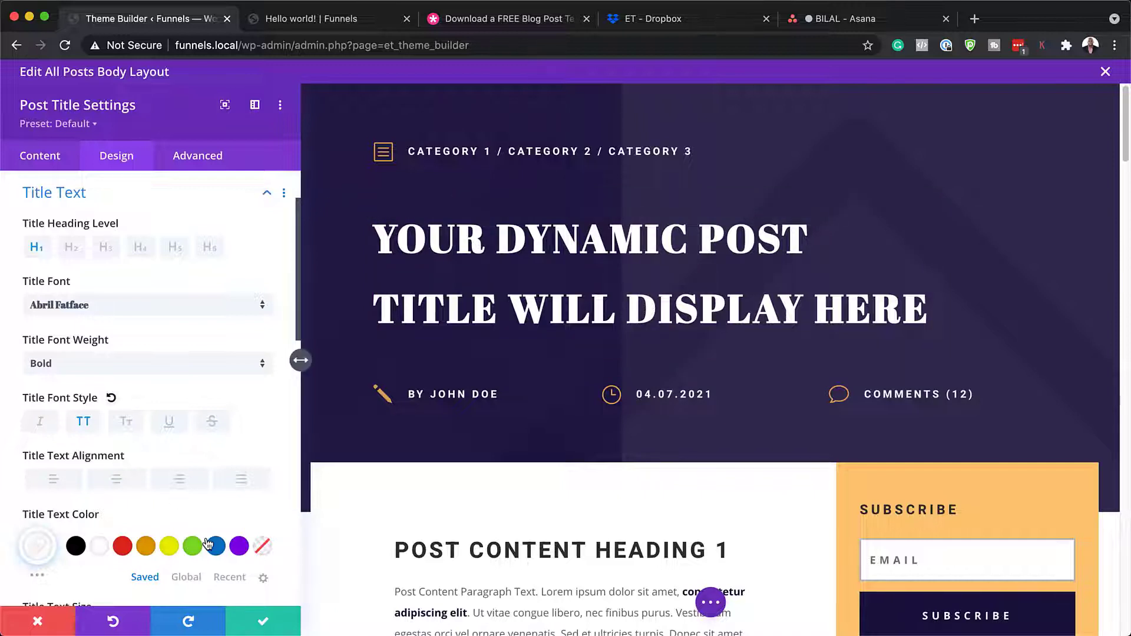
click(171, 548)
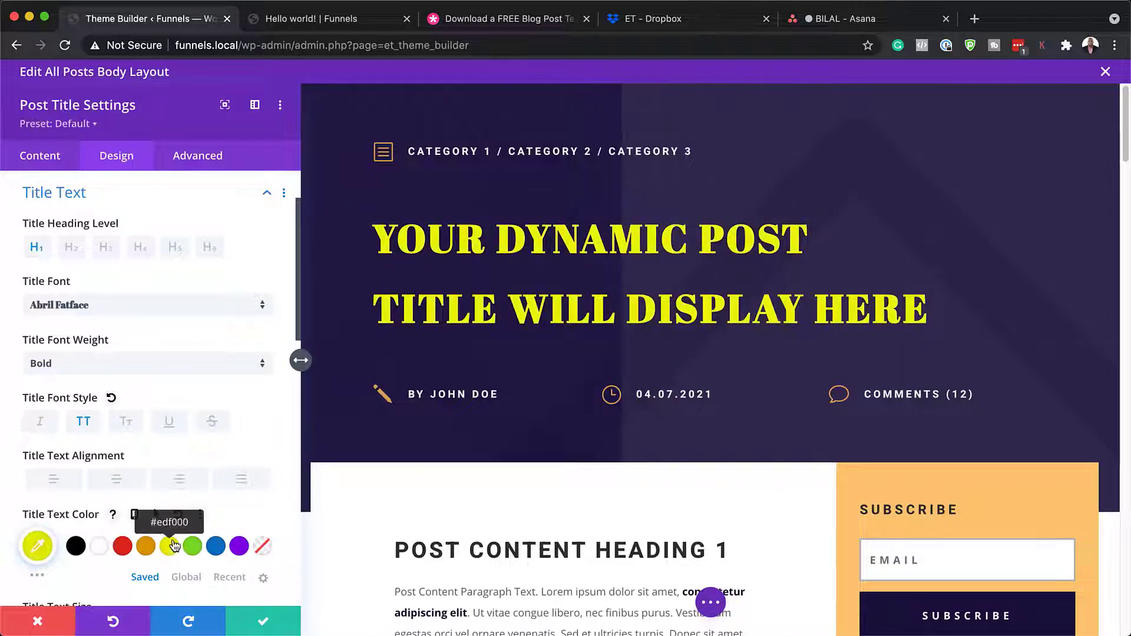
click(195, 551)
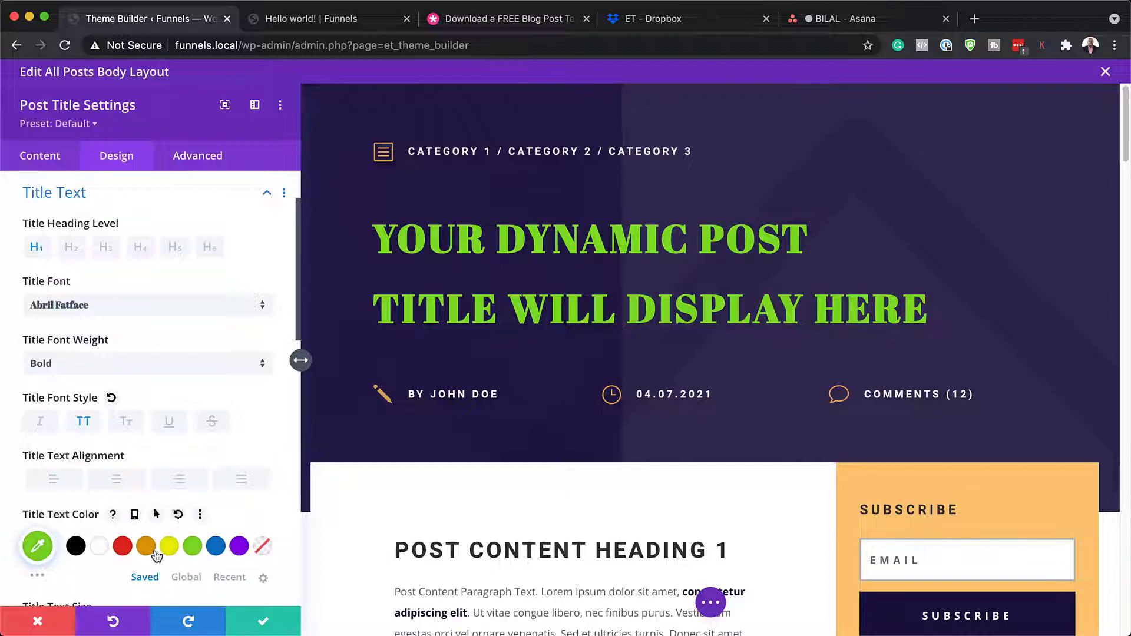
click(123, 546)
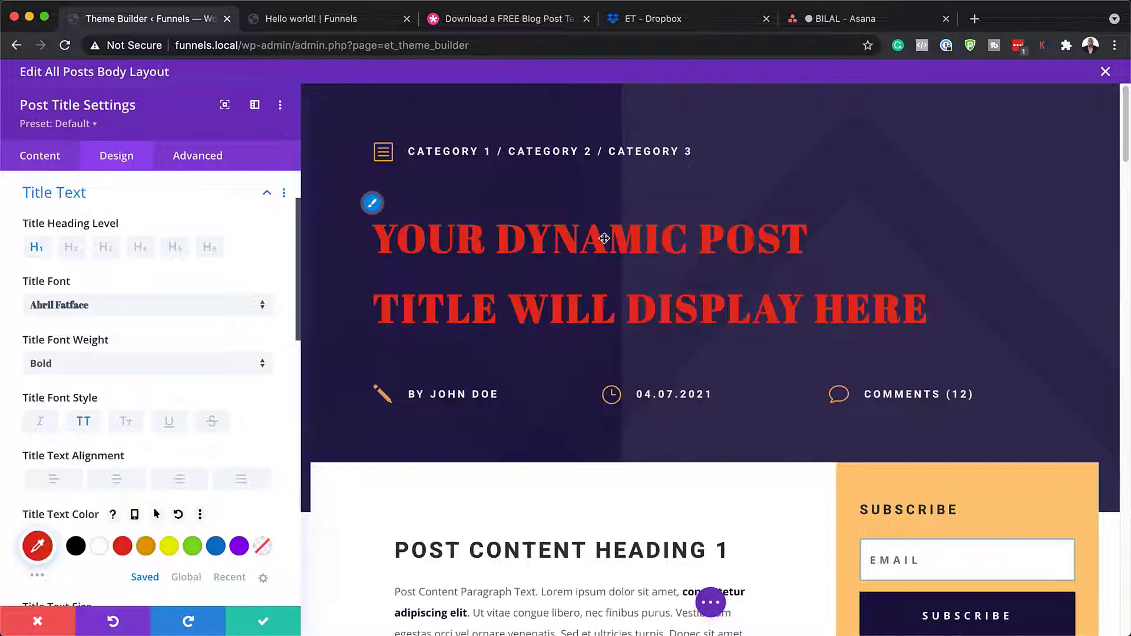
click(39, 621)
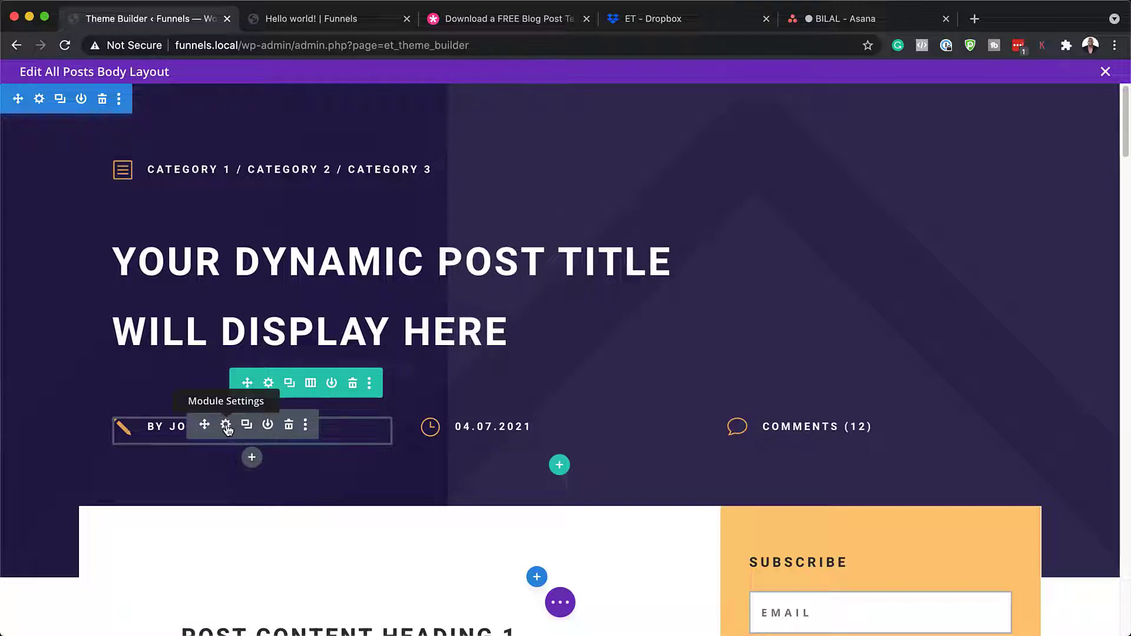
- Open the author blurb settings, check its Post Author dynamic content, and go to Design
click(227, 425)
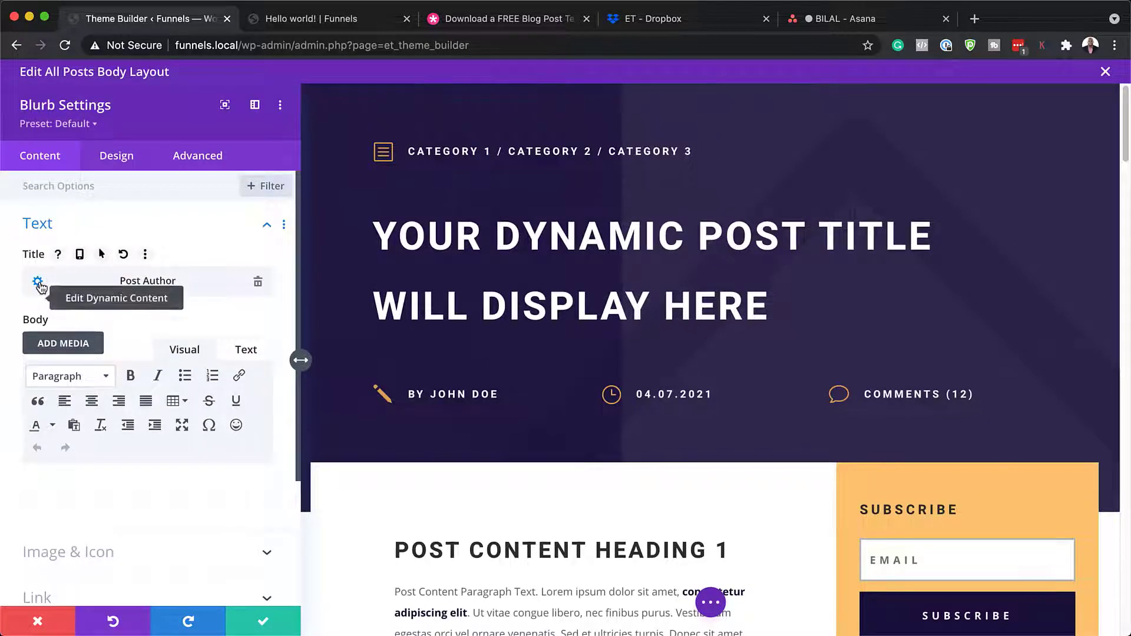
click(39, 285)
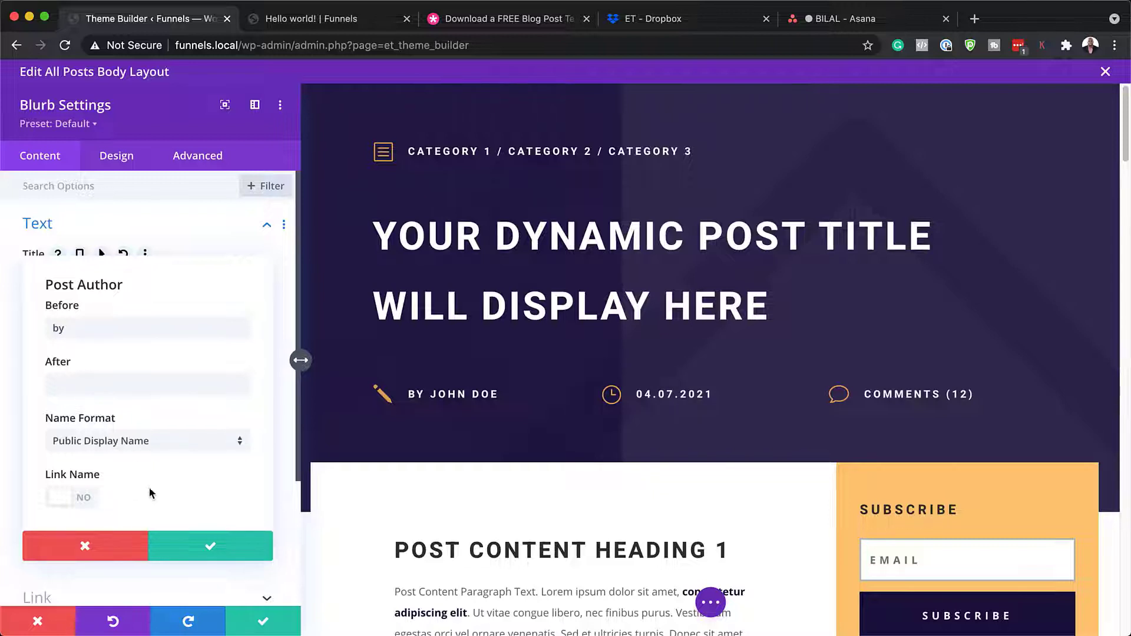
click(93, 549)
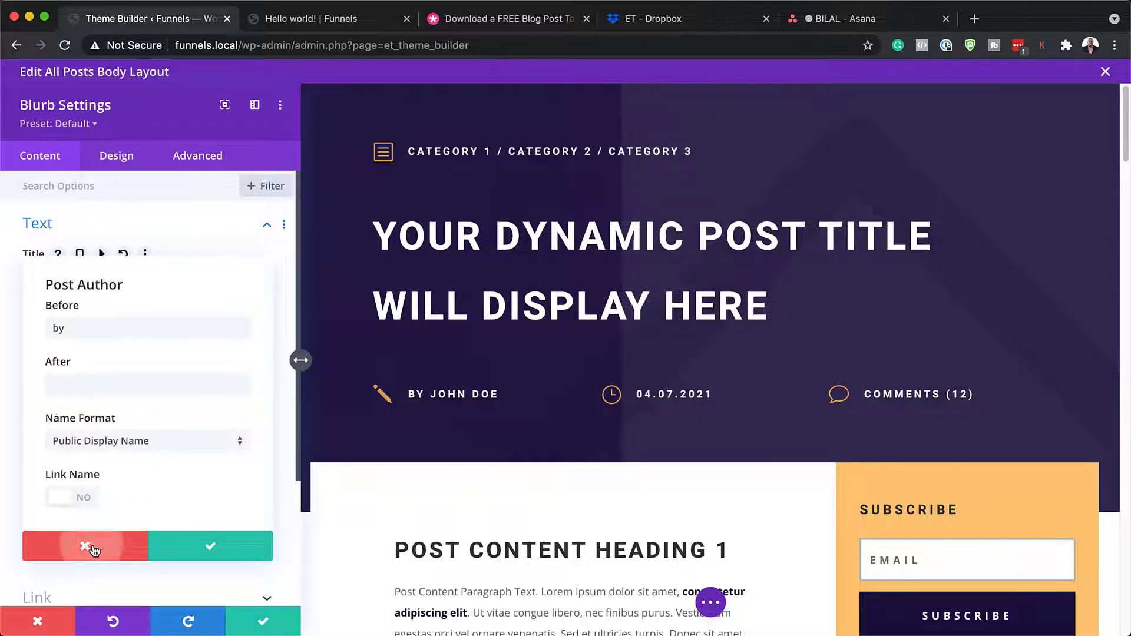
click(132, 167)
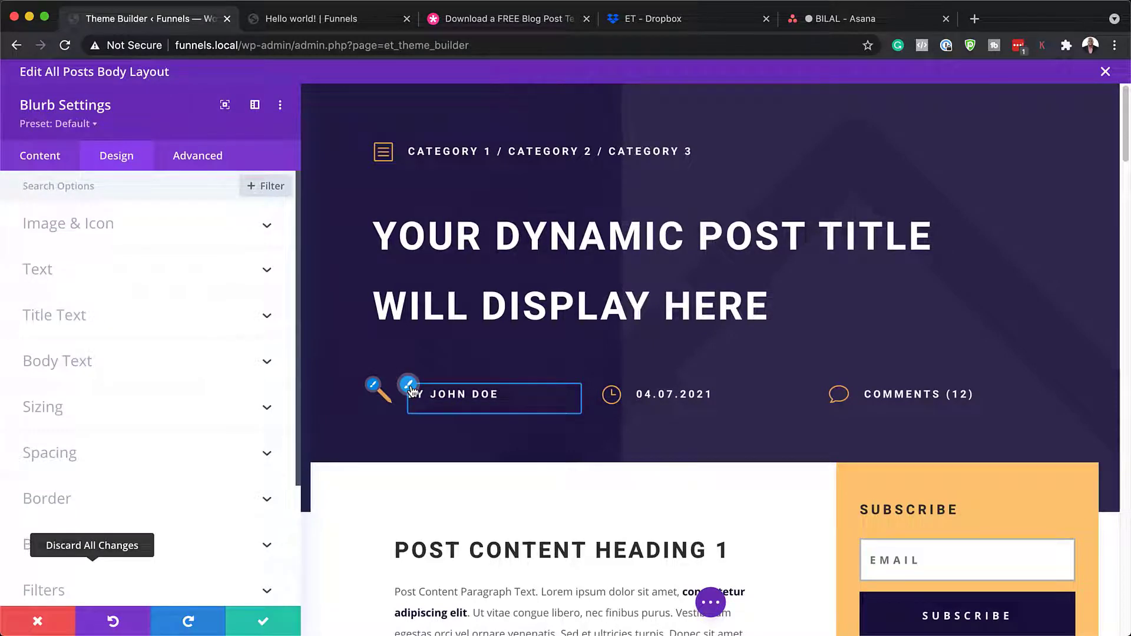
- Set the BY JOHN DOE title font to Poppins and colour it blue
click(409, 386)
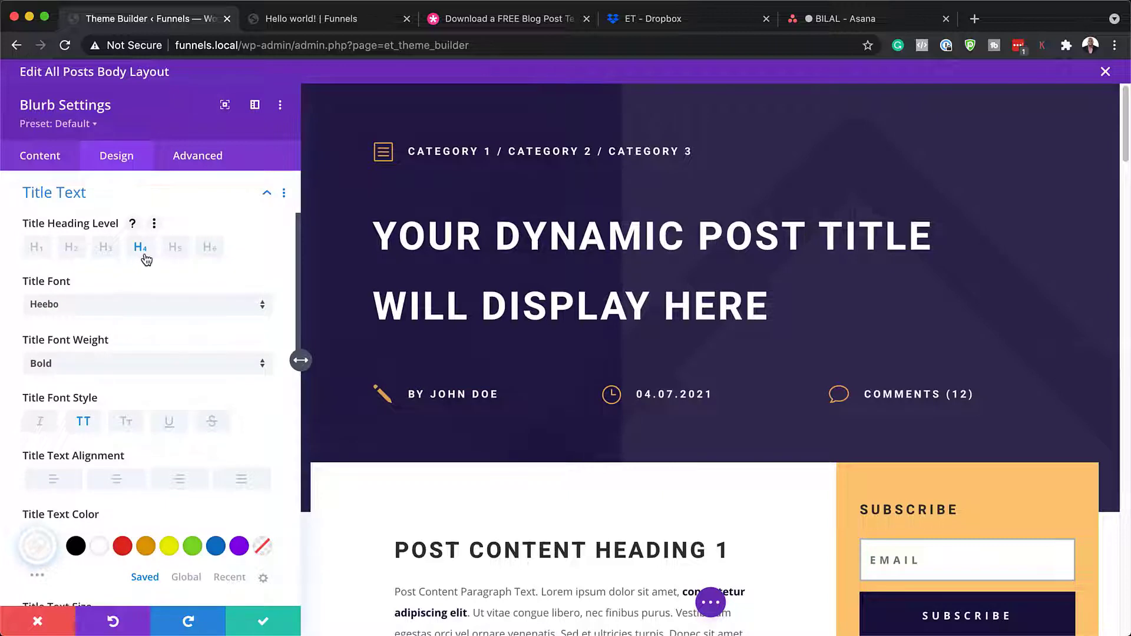
click(103, 305)
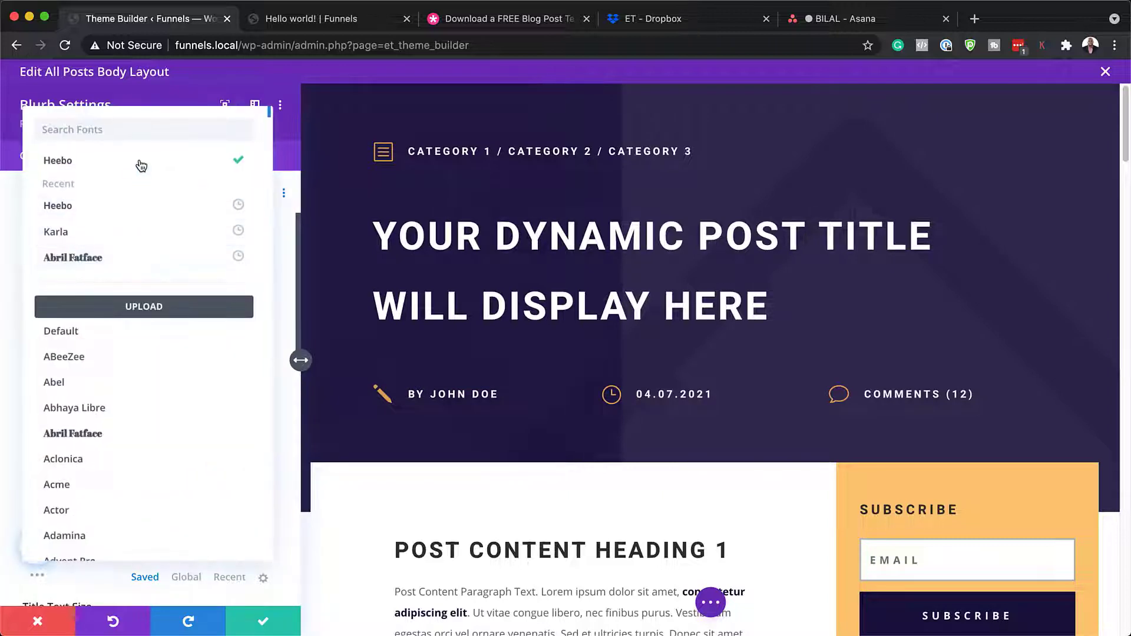
click(152, 131)
text(popp)
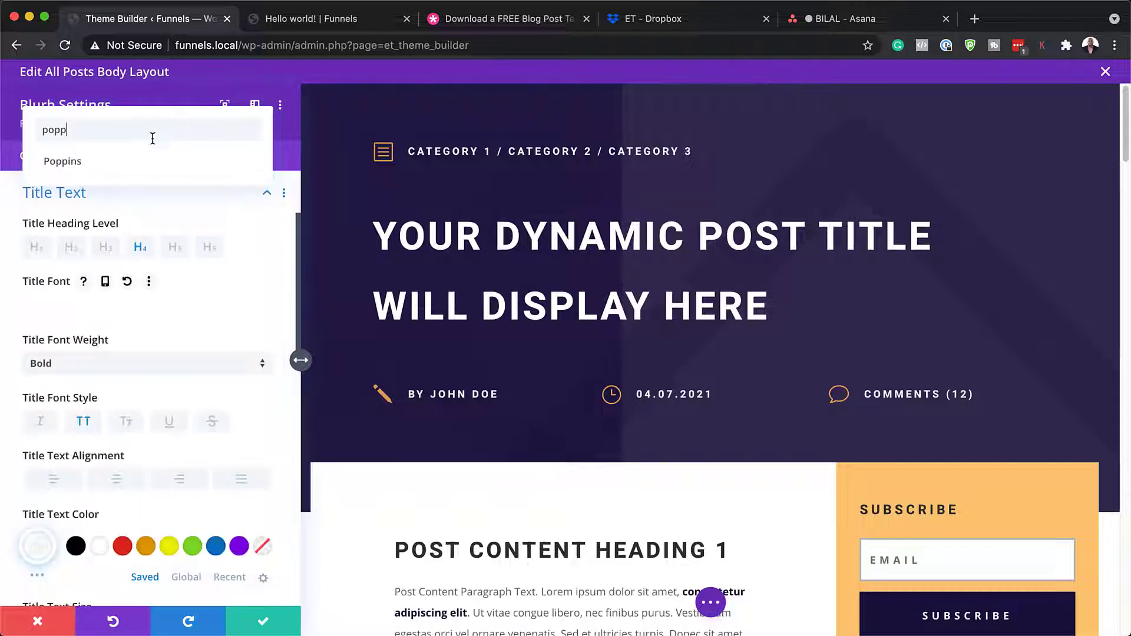
click(150, 168)
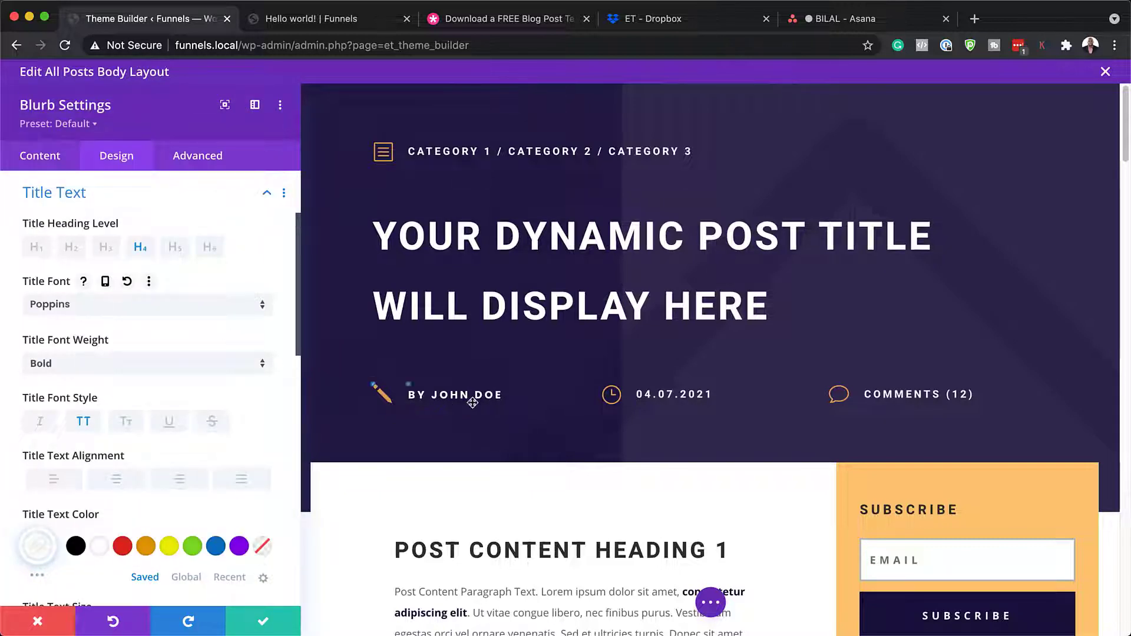
mouse_move(405, 390)
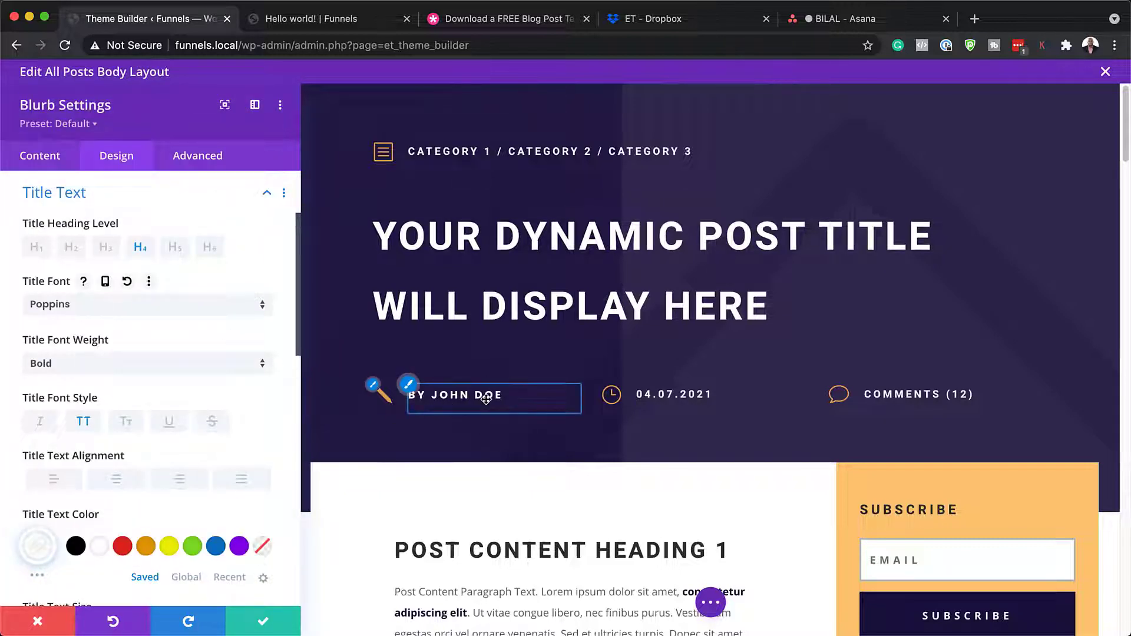
click(170, 546)
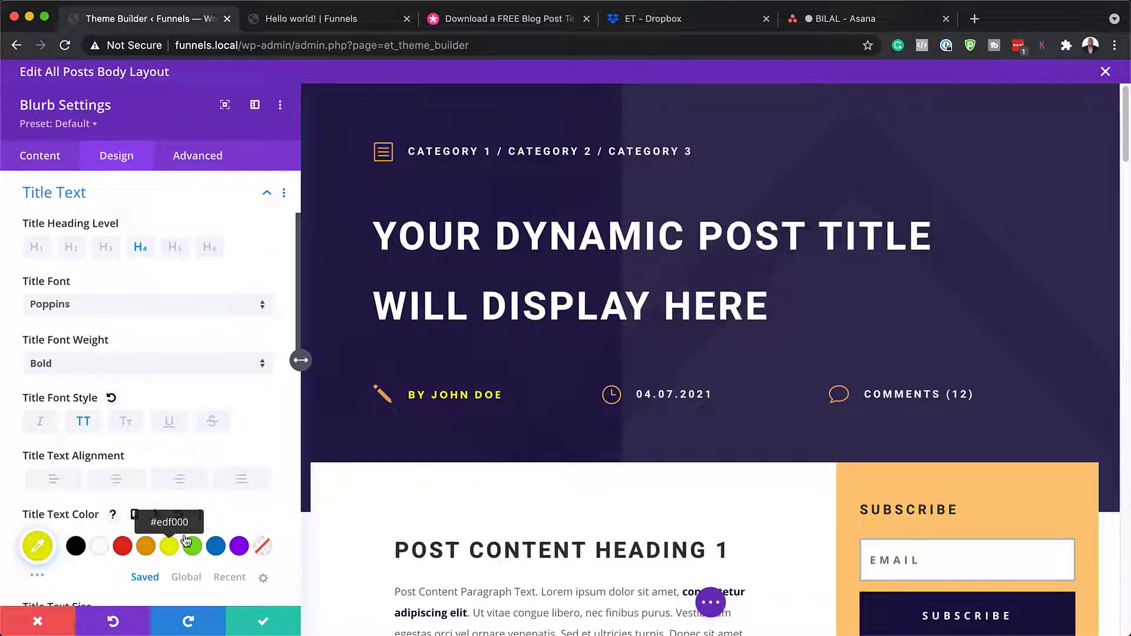
click(239, 547)
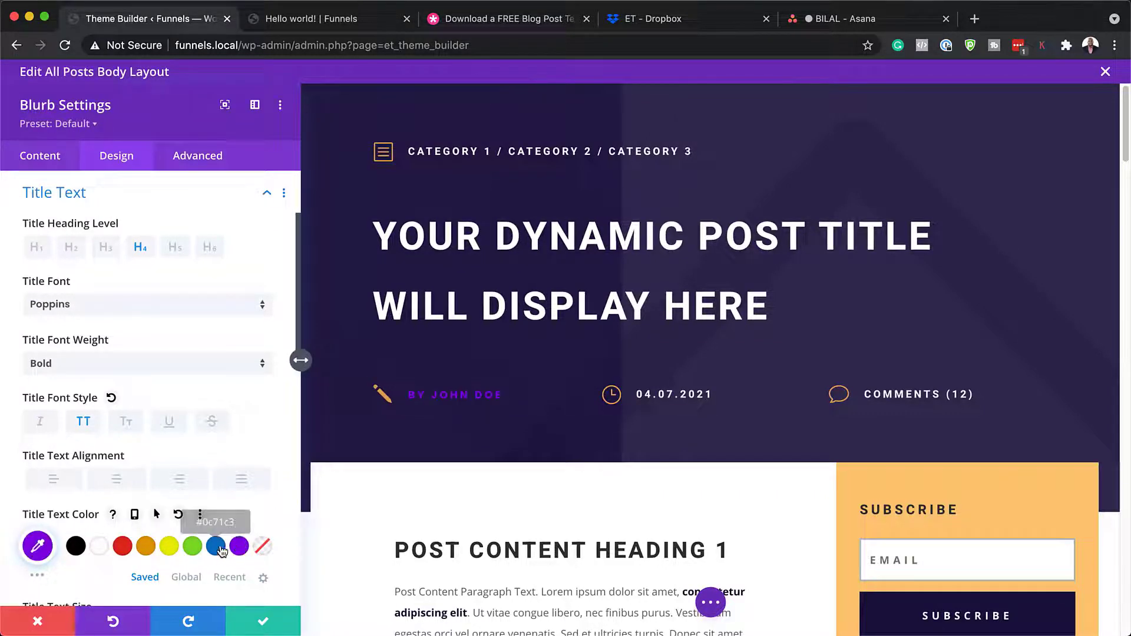
click(216, 546)
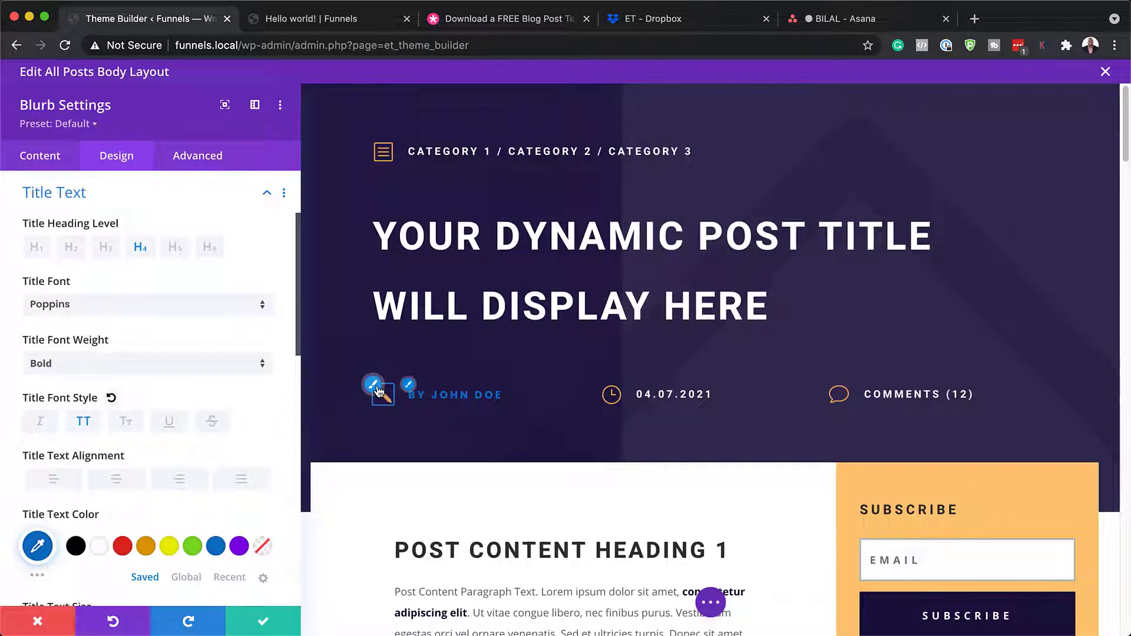
- Try a white circle, yellow colour and ~20px size on the author pencil icon, then discard all
click(375, 389)
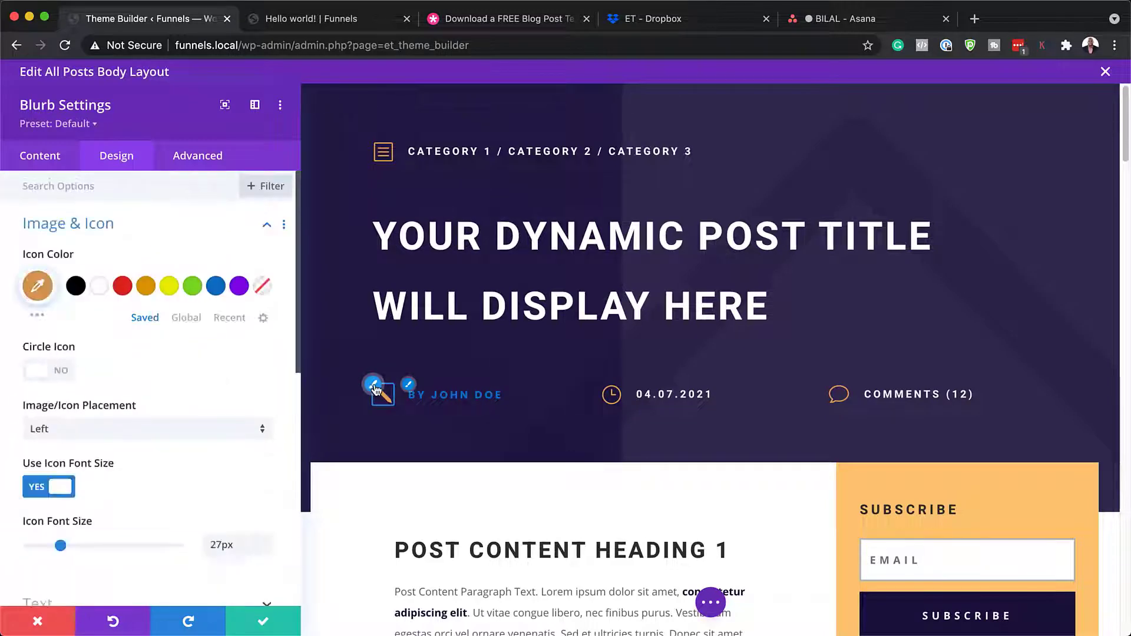
click(62, 371)
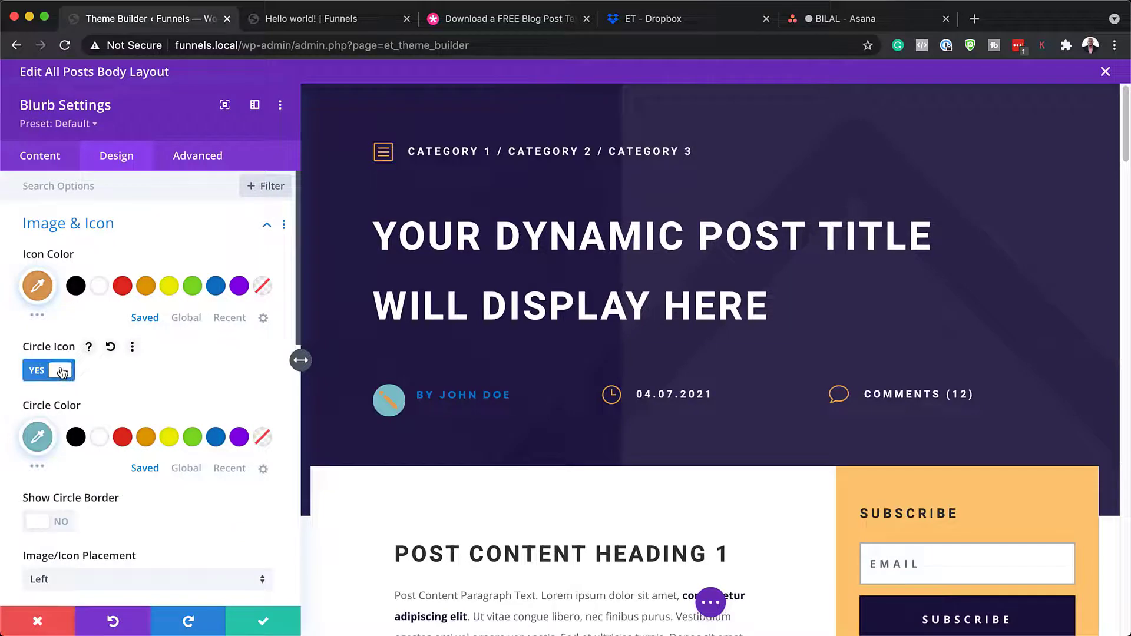
click(101, 439)
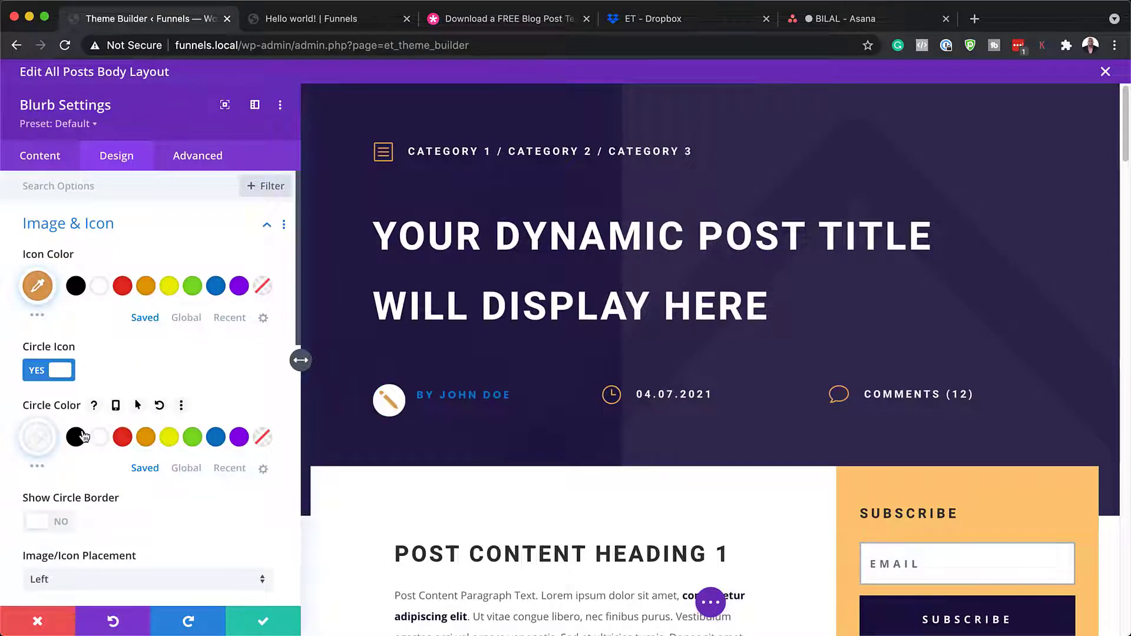
click(65, 374)
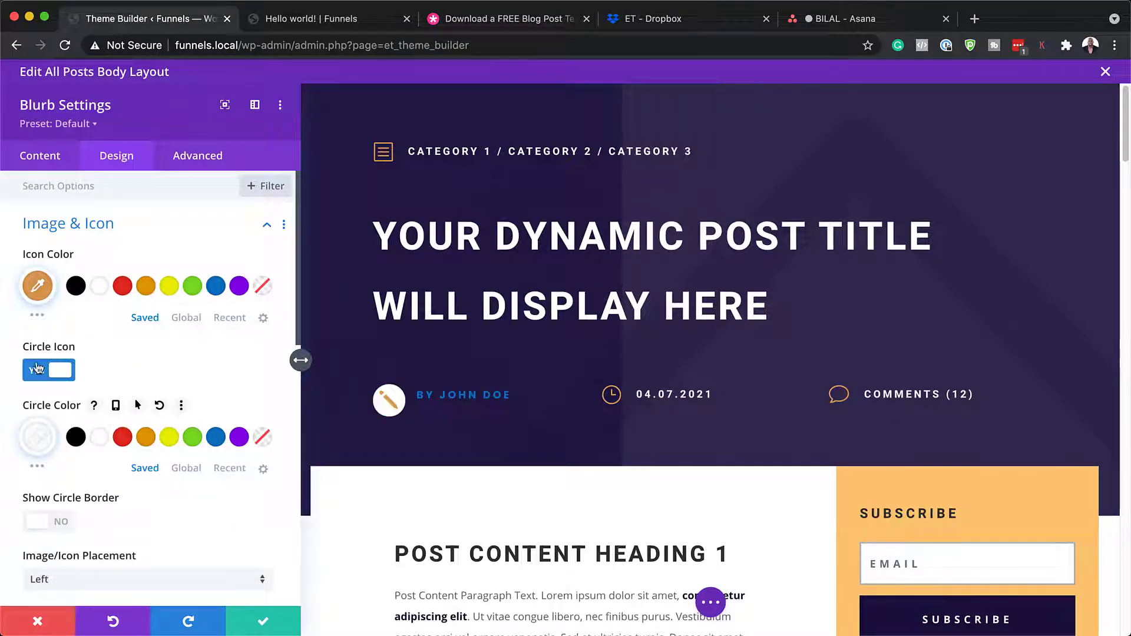
click(171, 288)
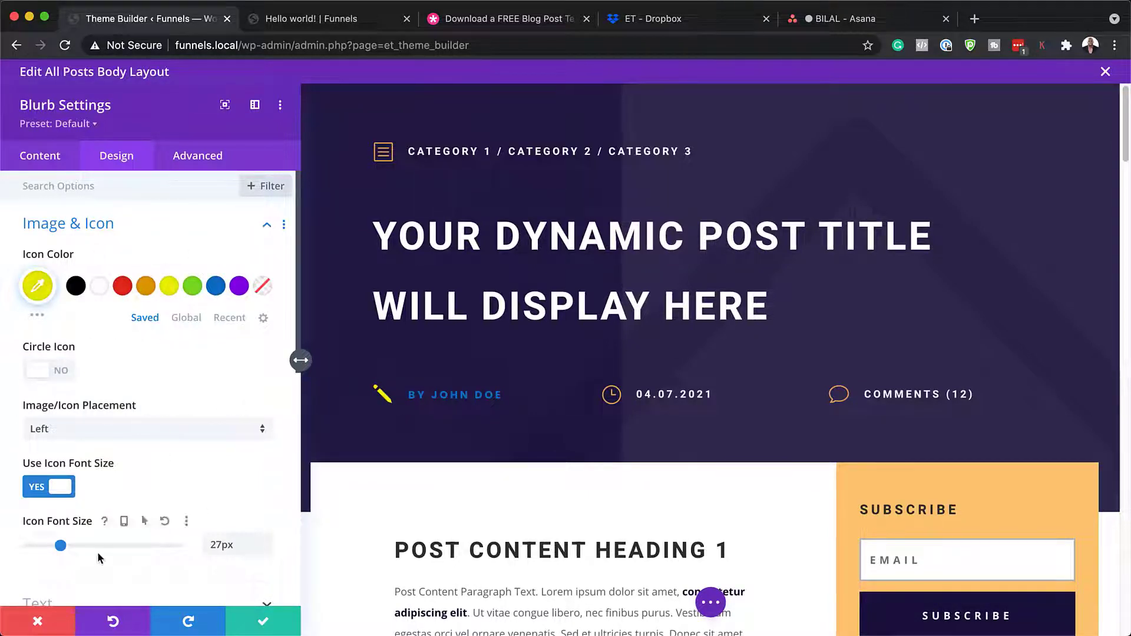
mouse_move(62, 546)
mouse_down()
mouse_move(46, 547)
mouse_move(114, 547)
mouse_move(54, 552)
mouse_up()
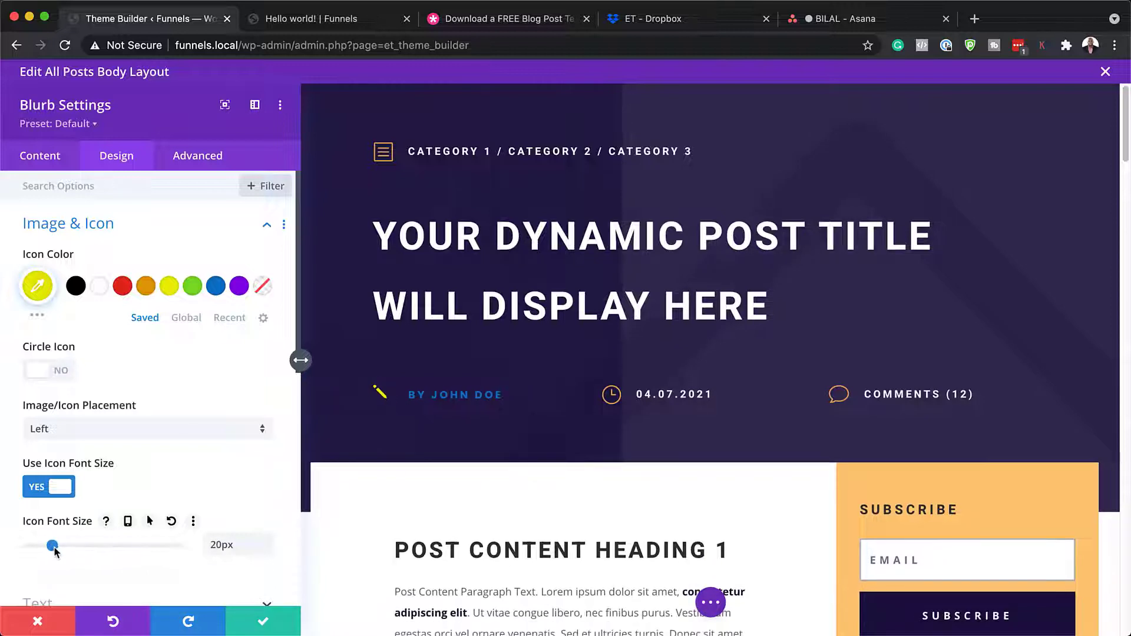
click(39, 623)
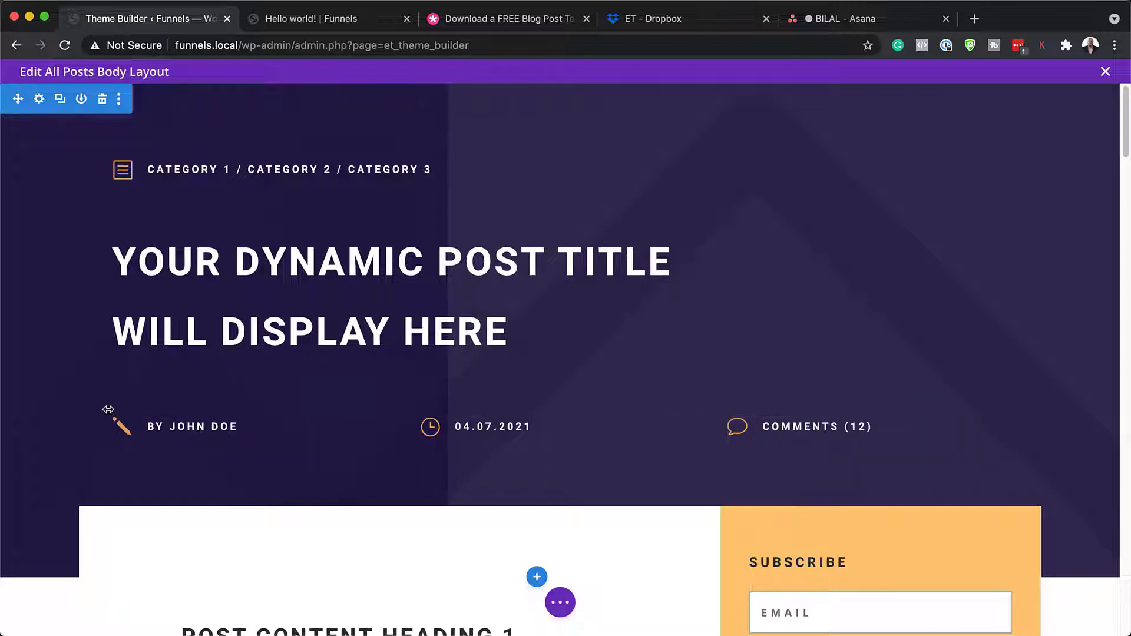
click(41, 101)
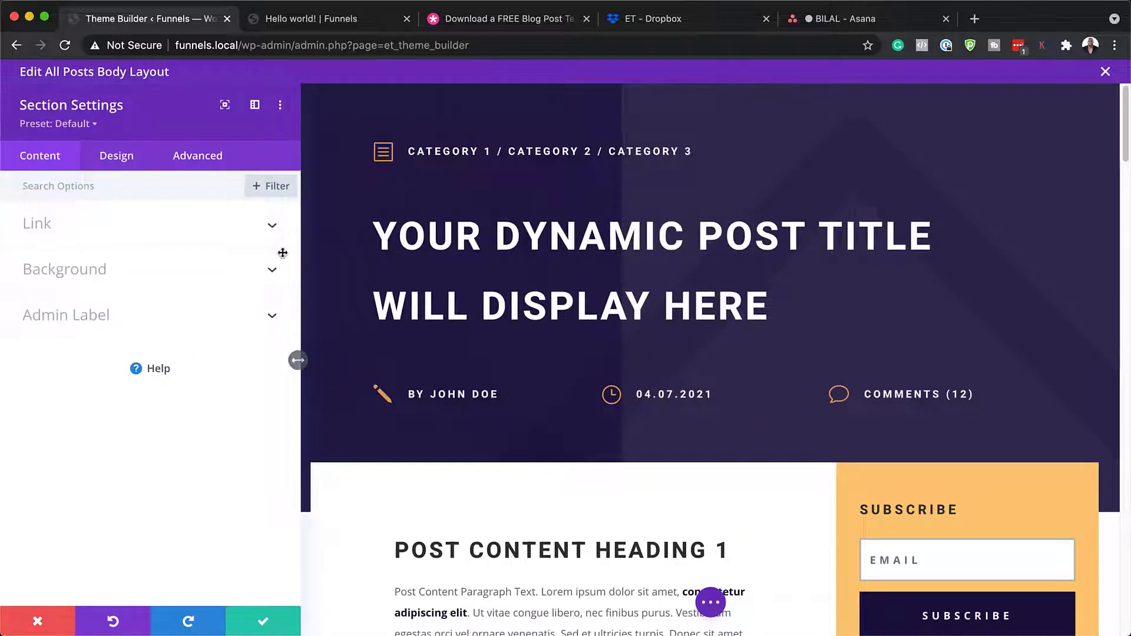
click(105, 270)
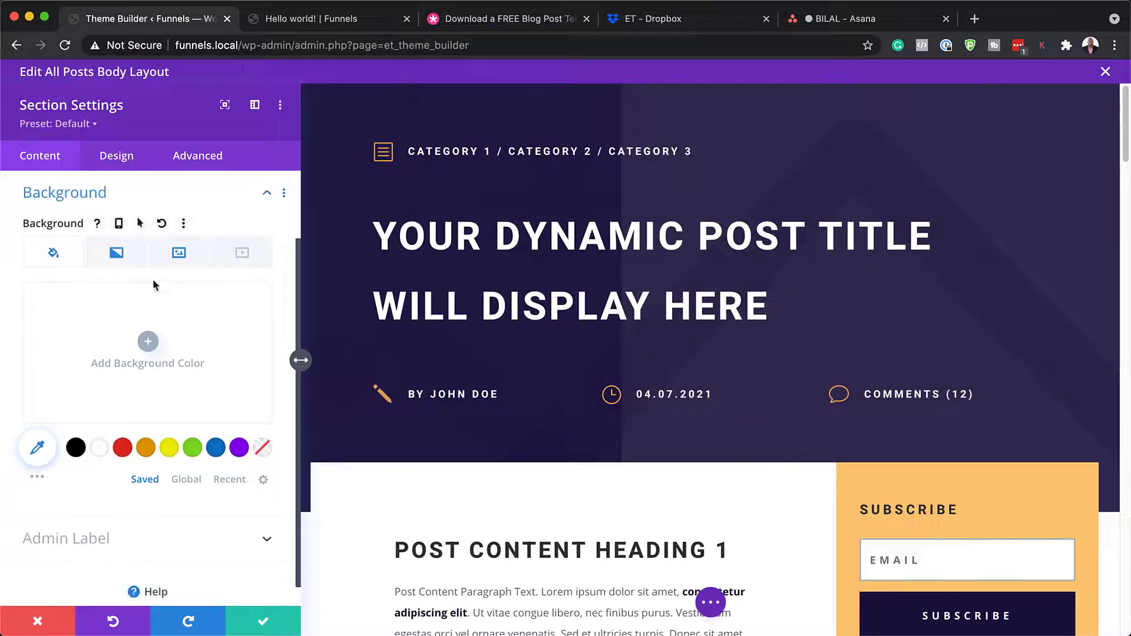
click(124, 255)
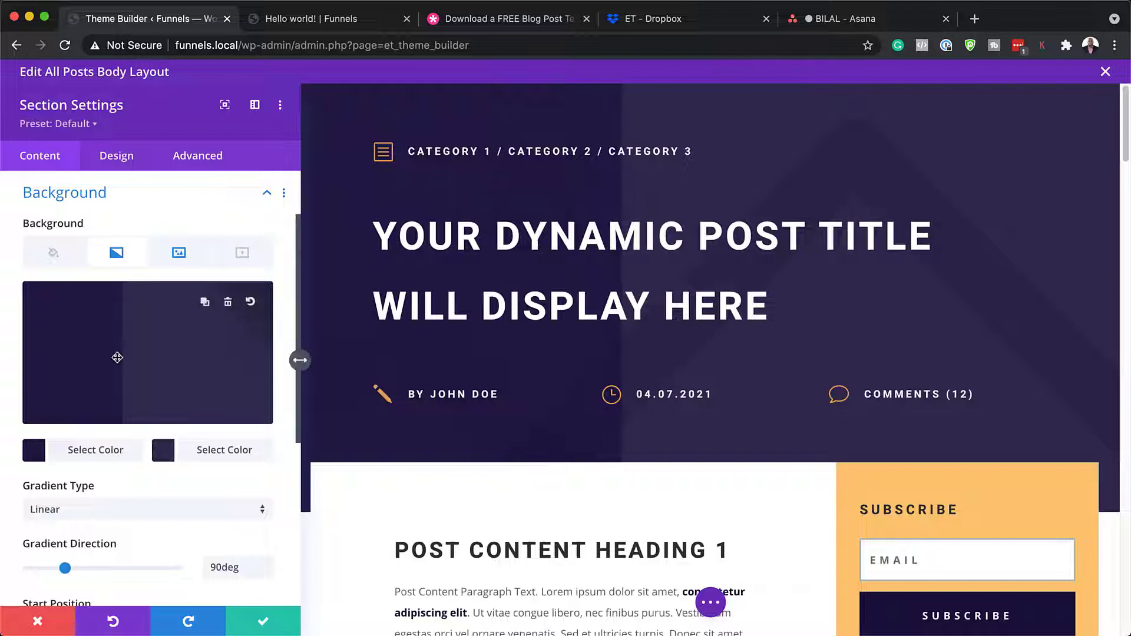
click(35, 450)
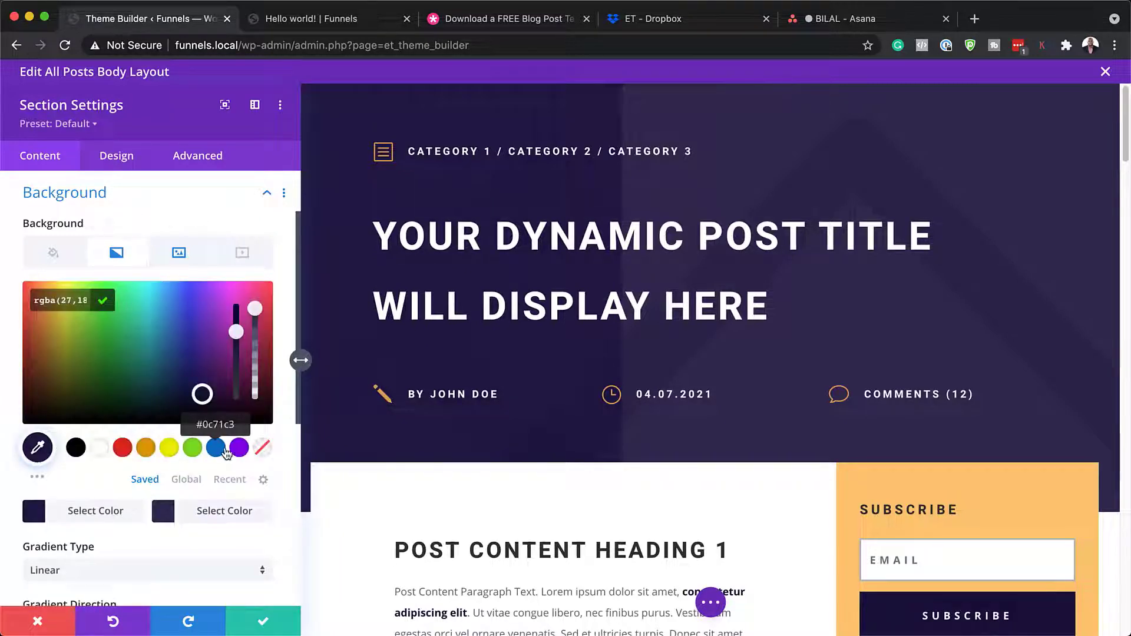
click(219, 450)
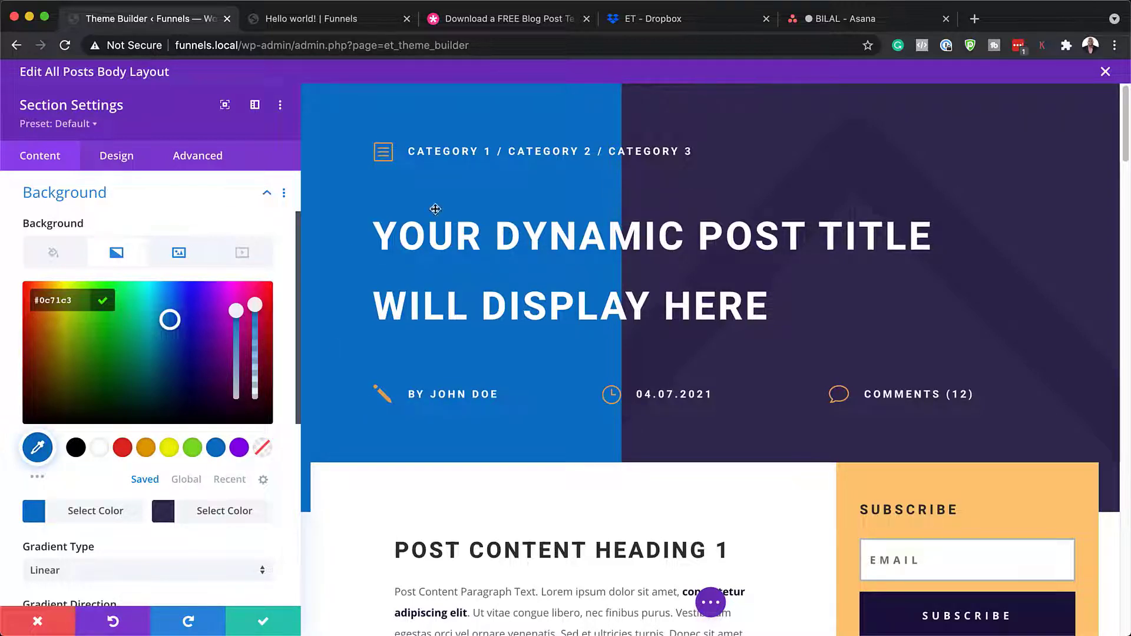
click(147, 449)
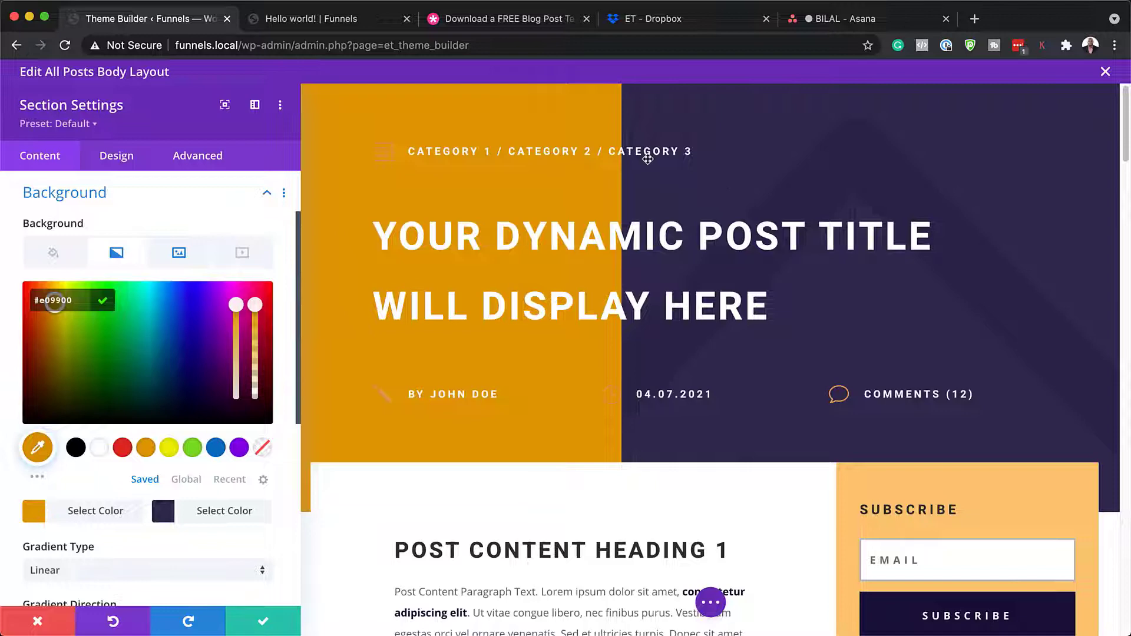
click(37, 621)
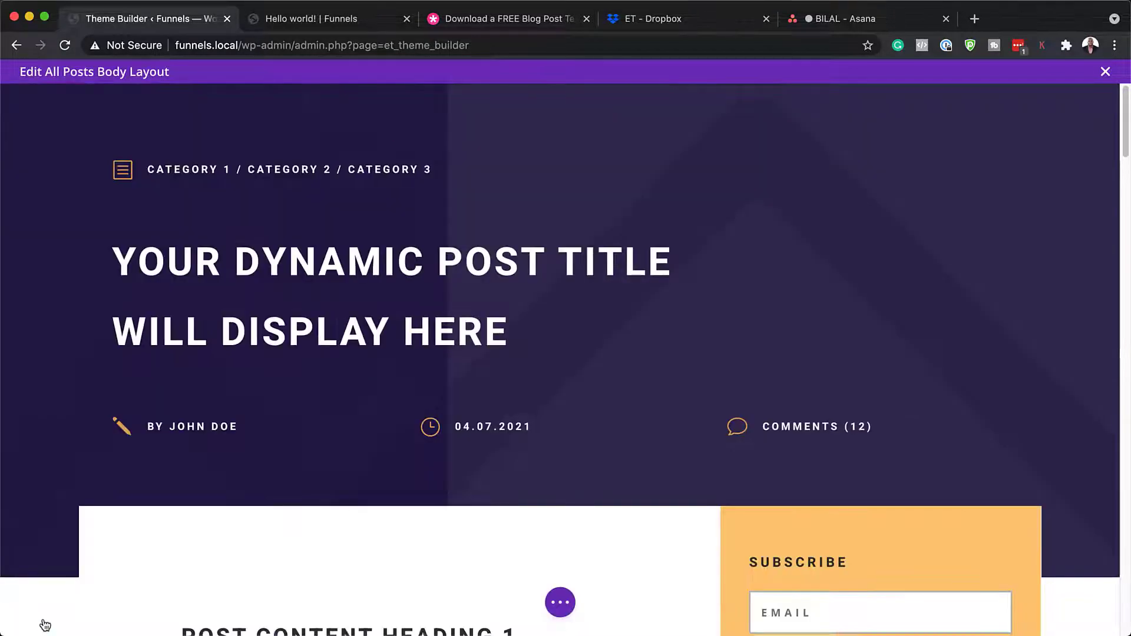
- Set the sidebar Subscribe optin's Email Account service provider to FluentCRM, leaving its list unselected
scroll(426, 264, down, 5)
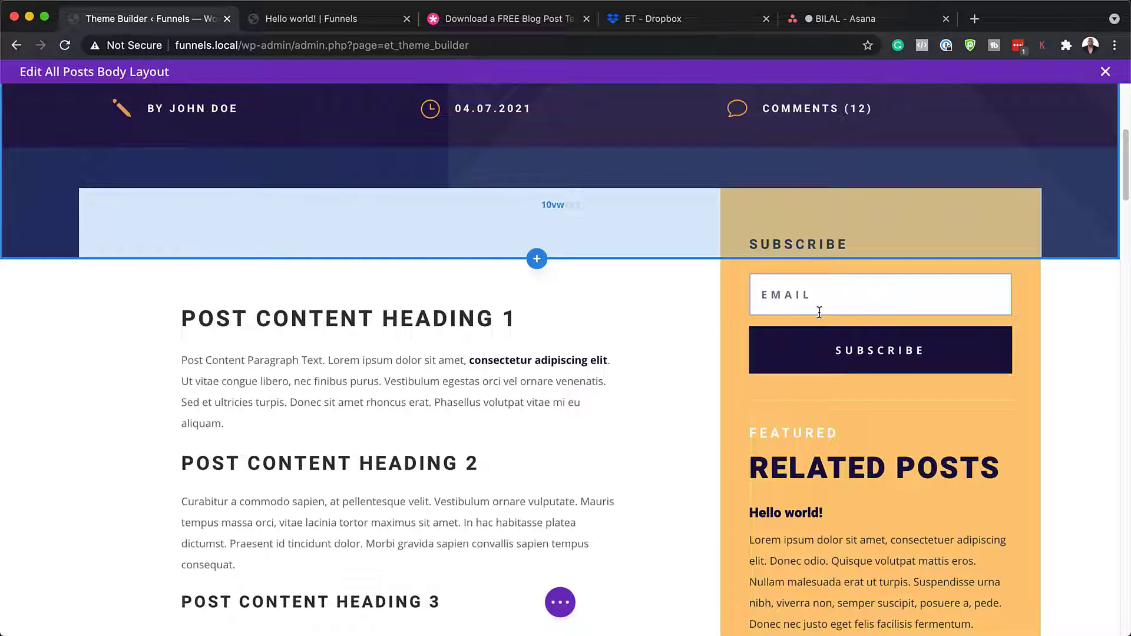
mouse_move(827, 294)
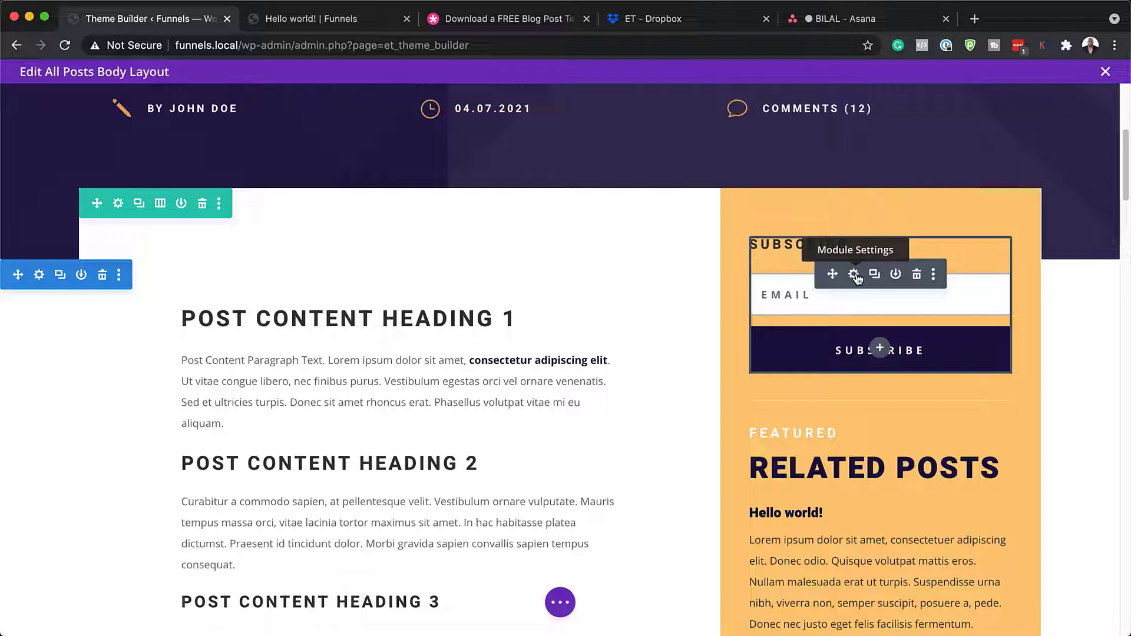
click(854, 275)
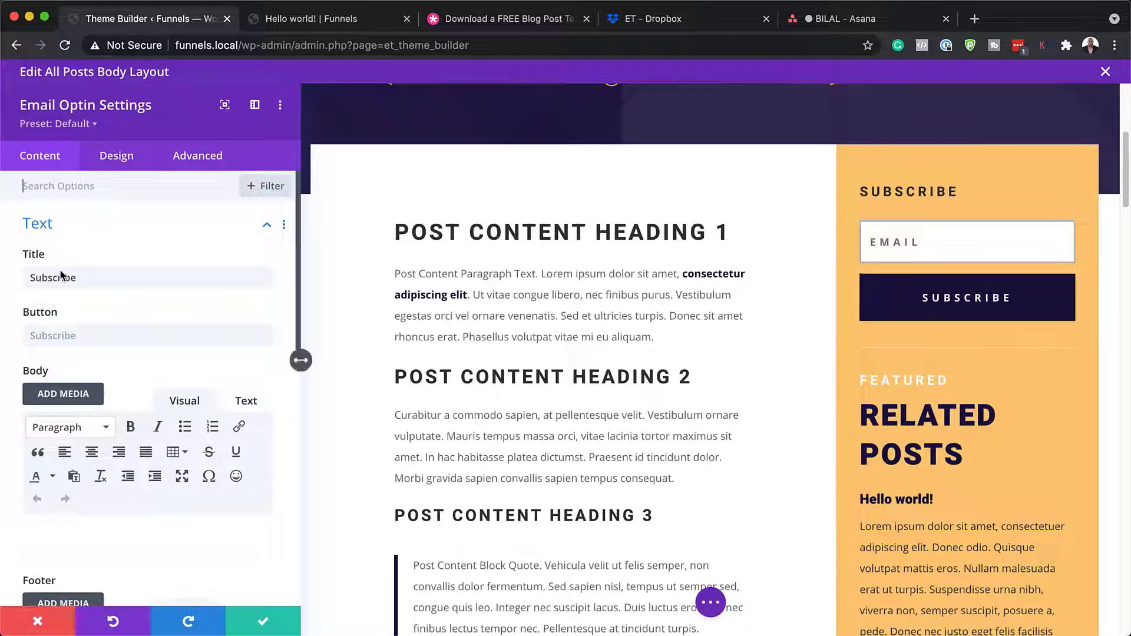
scroll(179, 286, down, 5)
scroll(179, 286, down, 6)
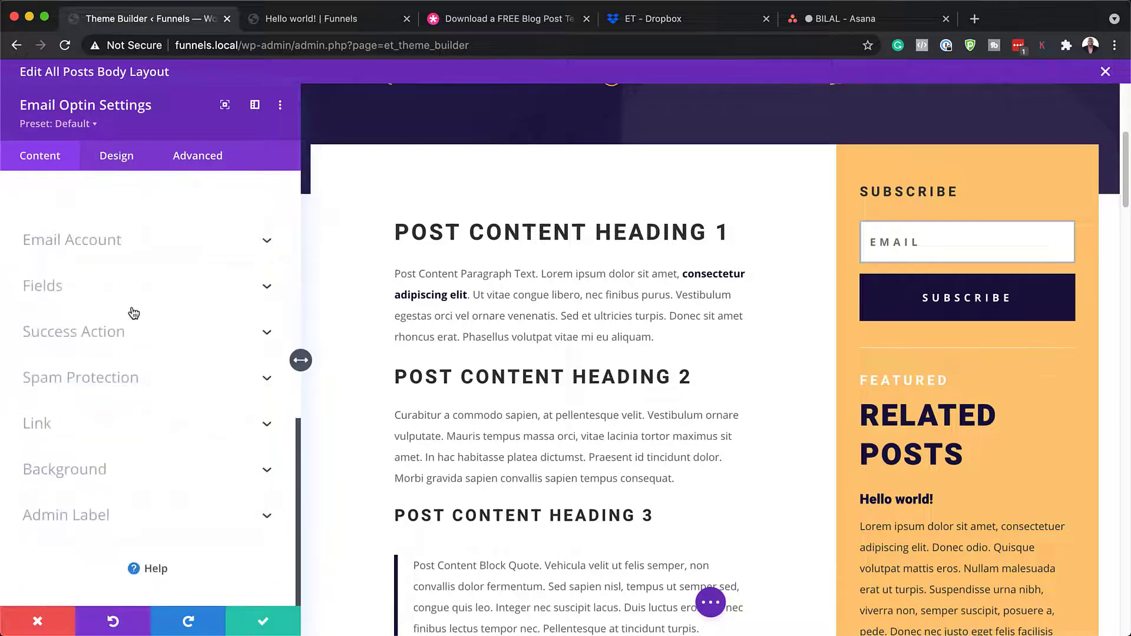
click(91, 246)
scroll(91, 251, up, 2)
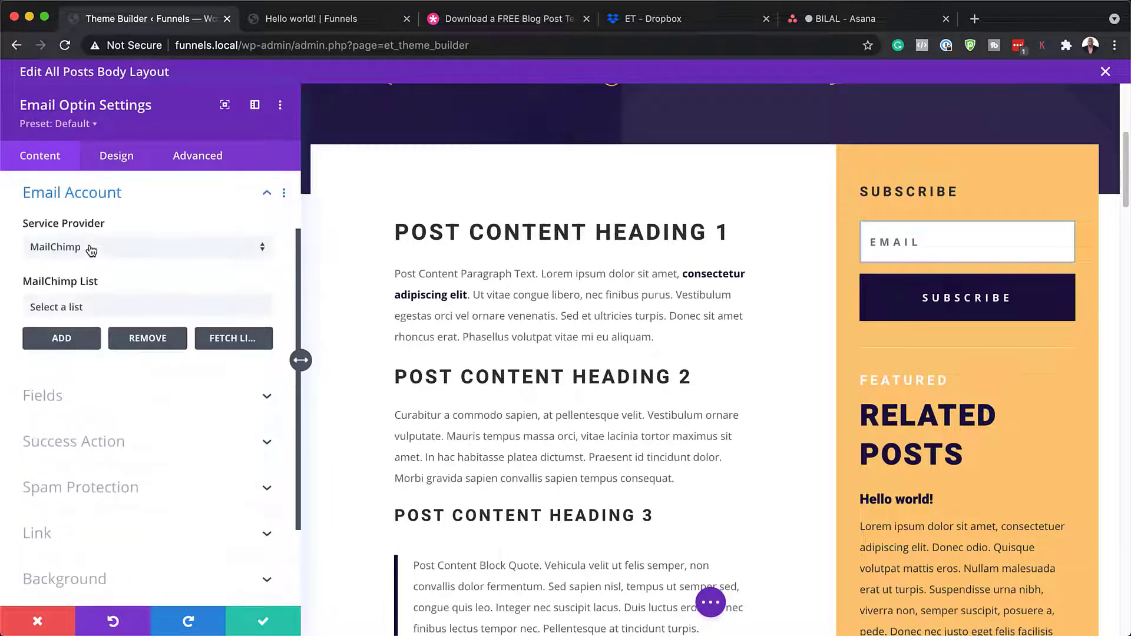
click(168, 251)
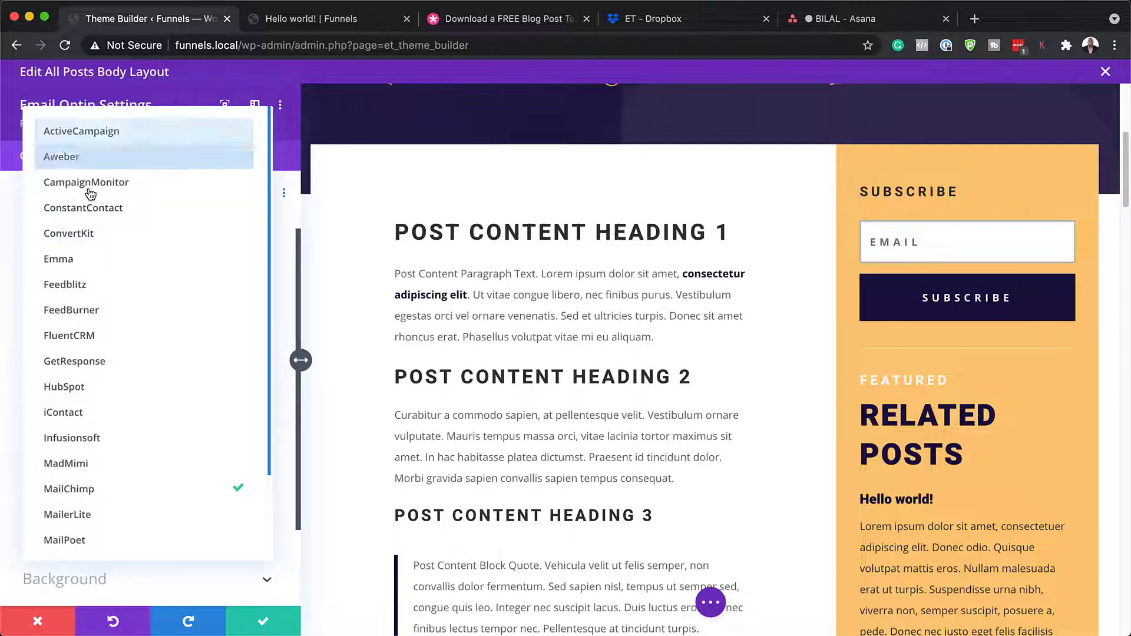
click(126, 339)
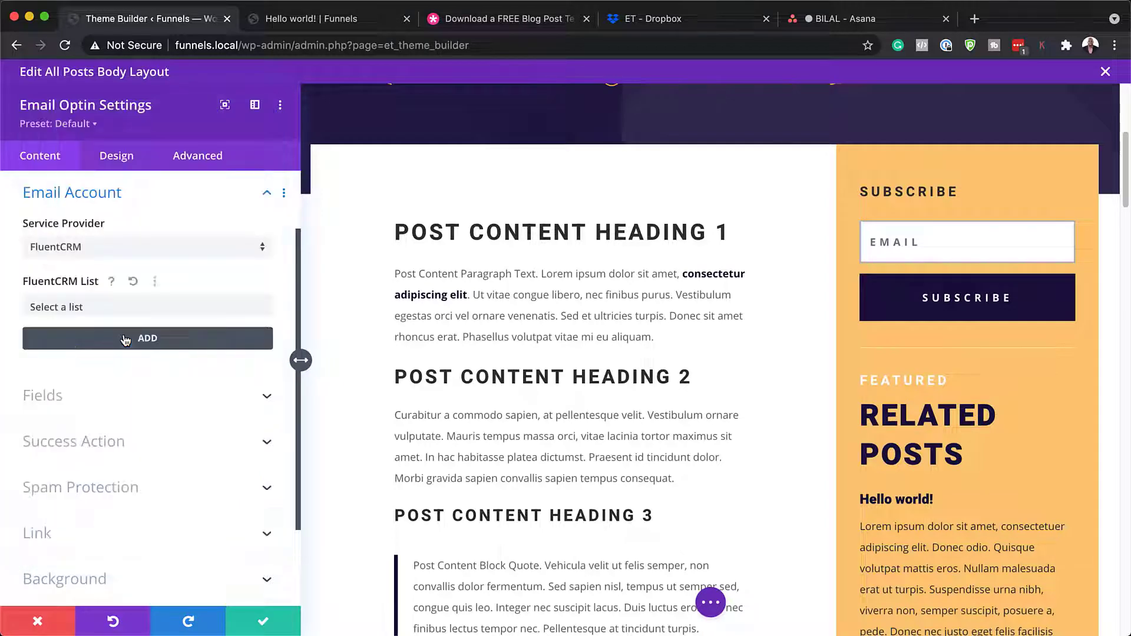
click(109, 308)
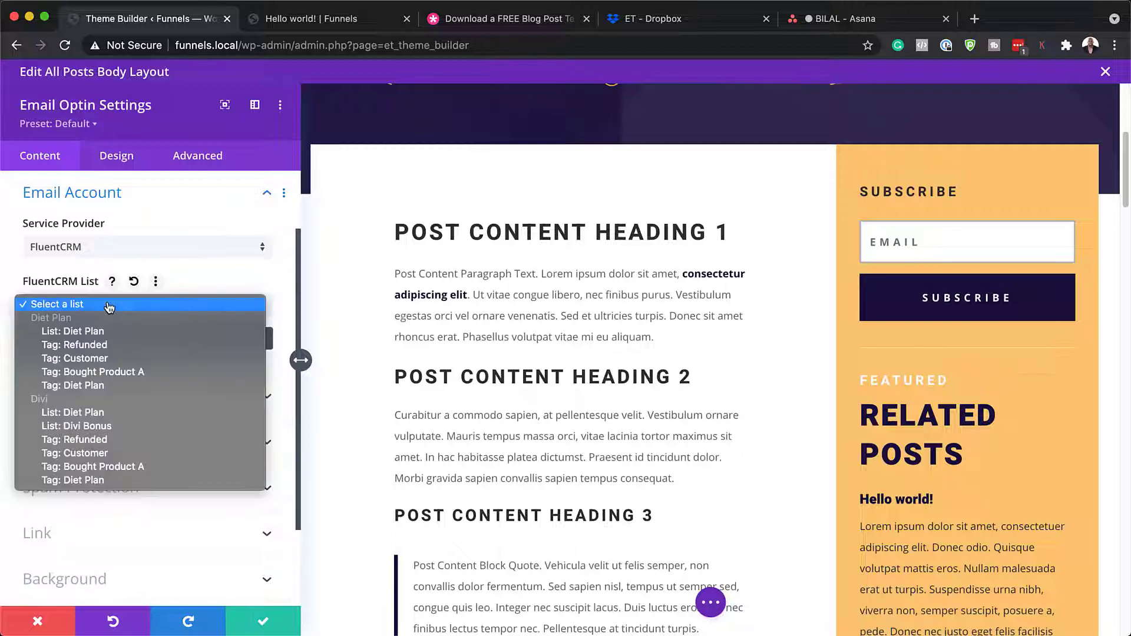
click(205, 281)
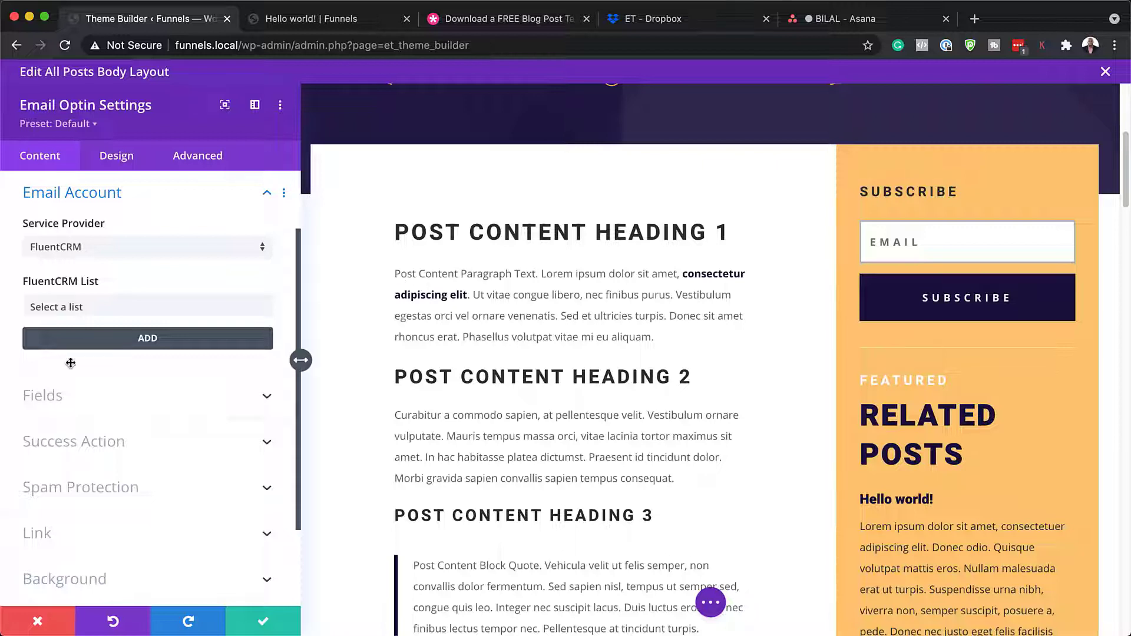
- Change the optin's Success Action from a custom-URL redirect to displaying the 'Success!' message
scroll(127, 436, down, 1)
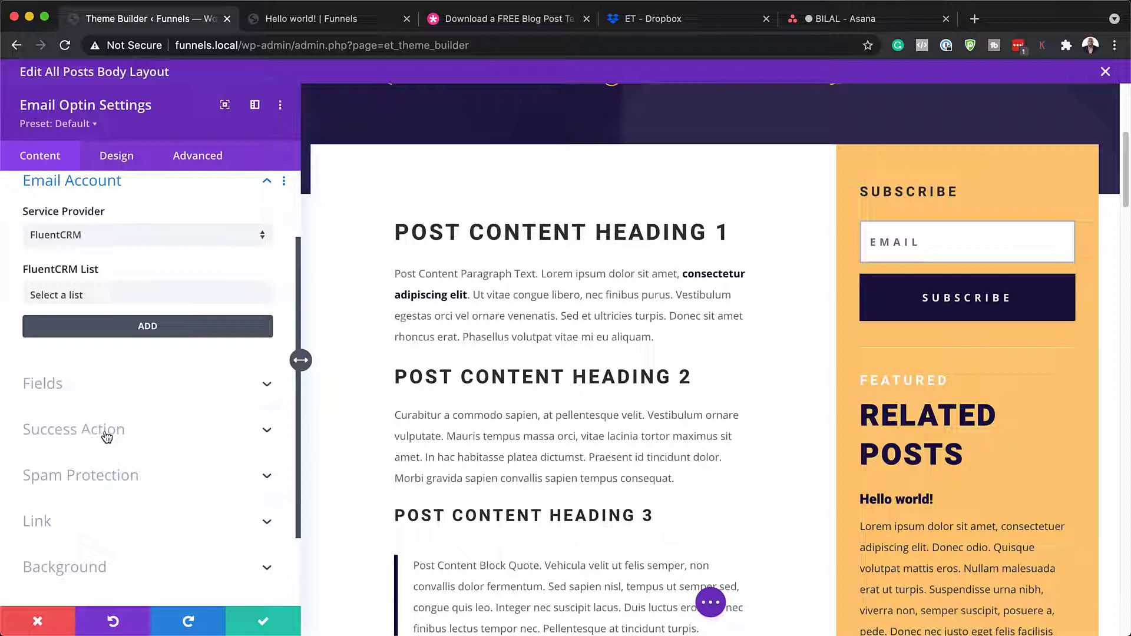
click(105, 436)
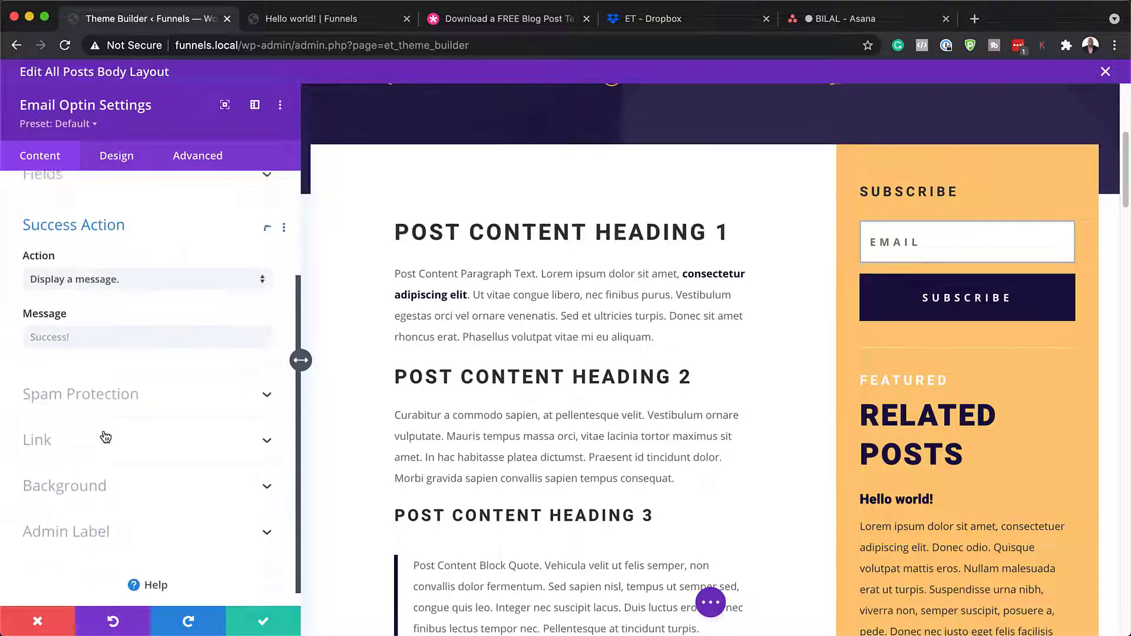
click(108, 263)
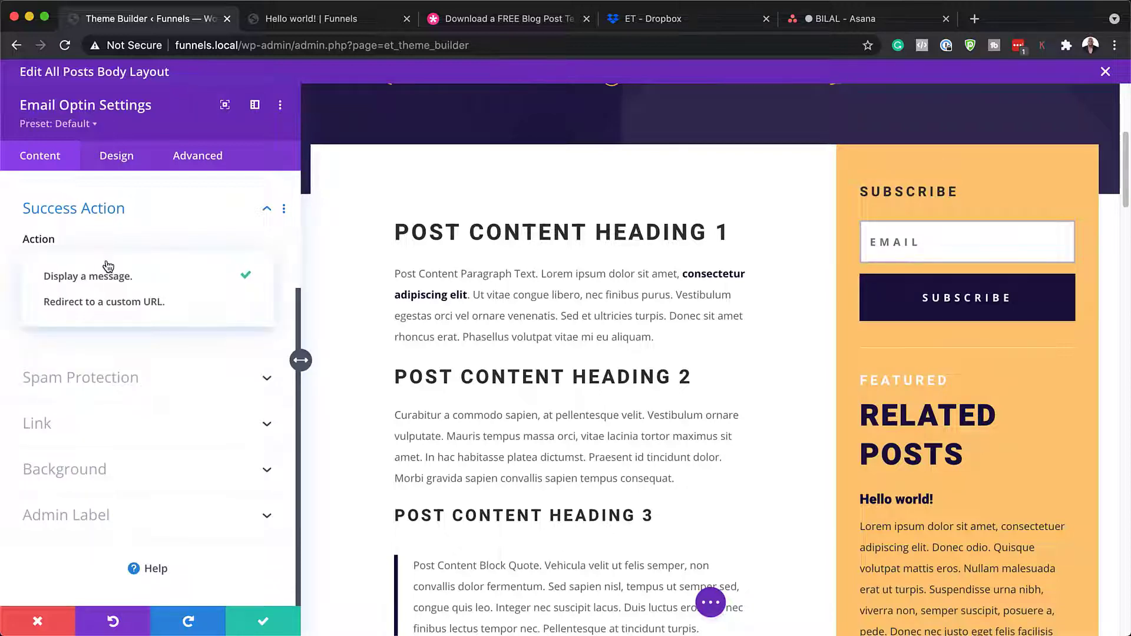
click(163, 304)
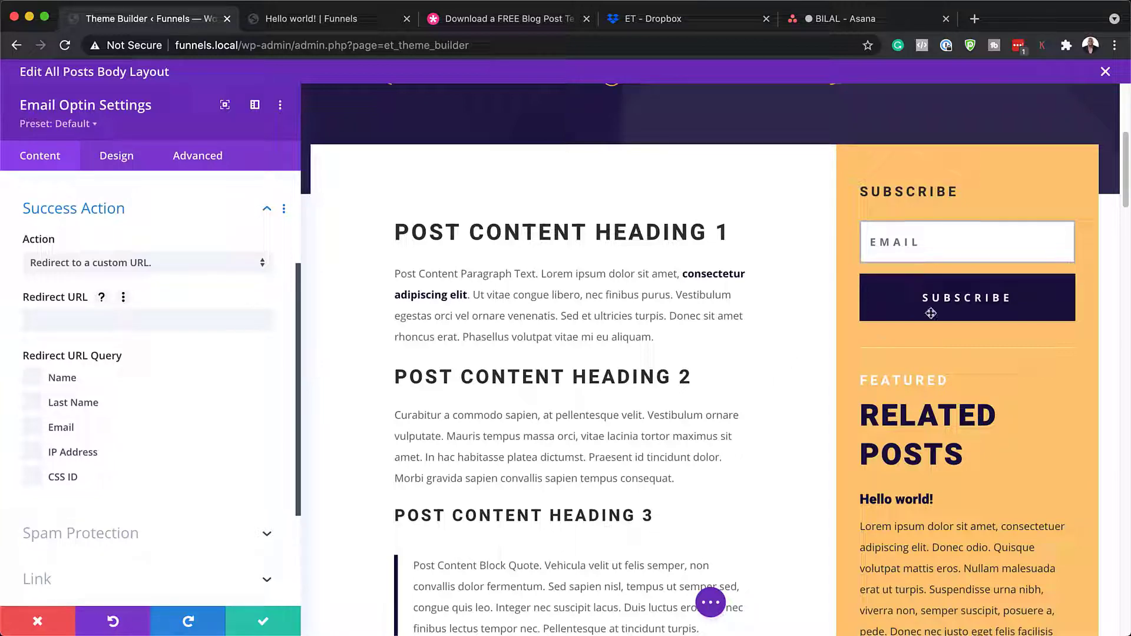
click(116, 322)
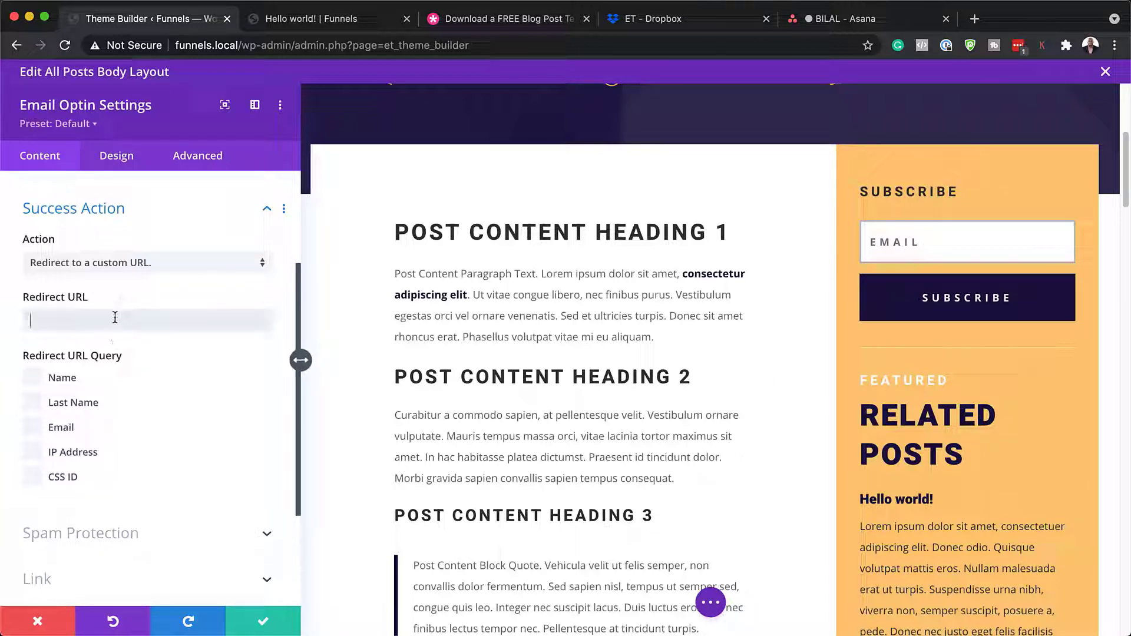
click(264, 211)
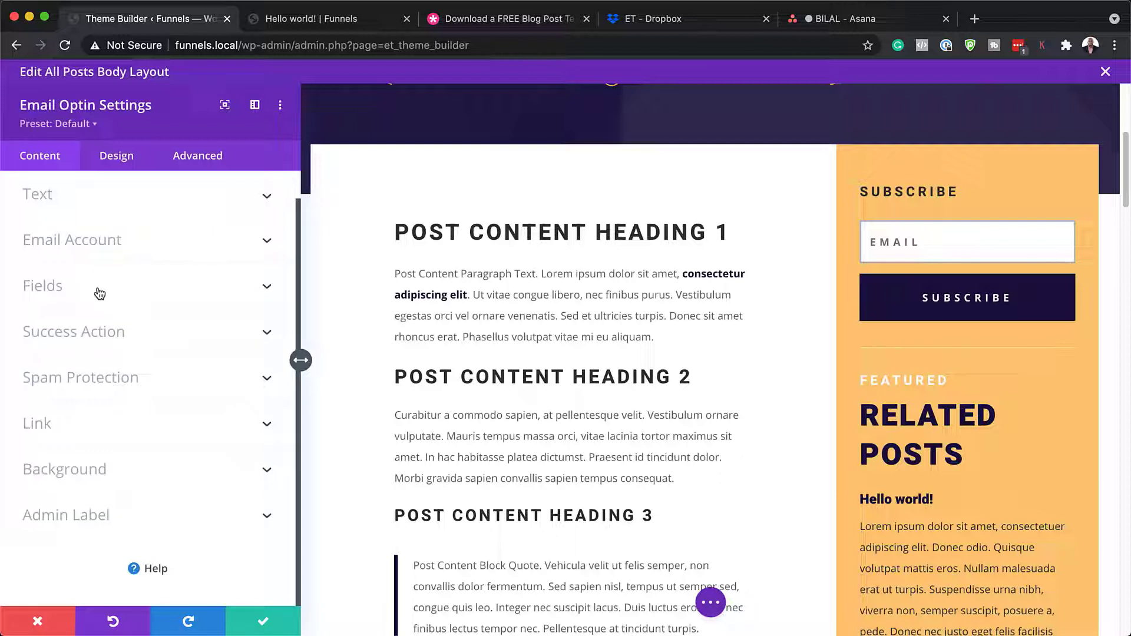
click(91, 333)
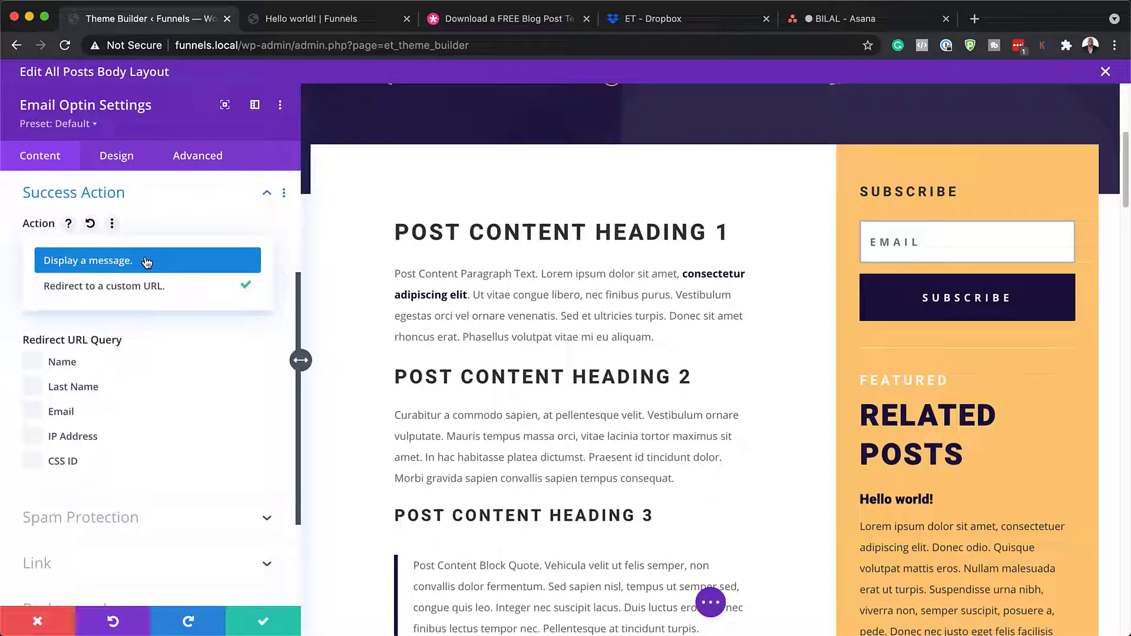
click(147, 262)
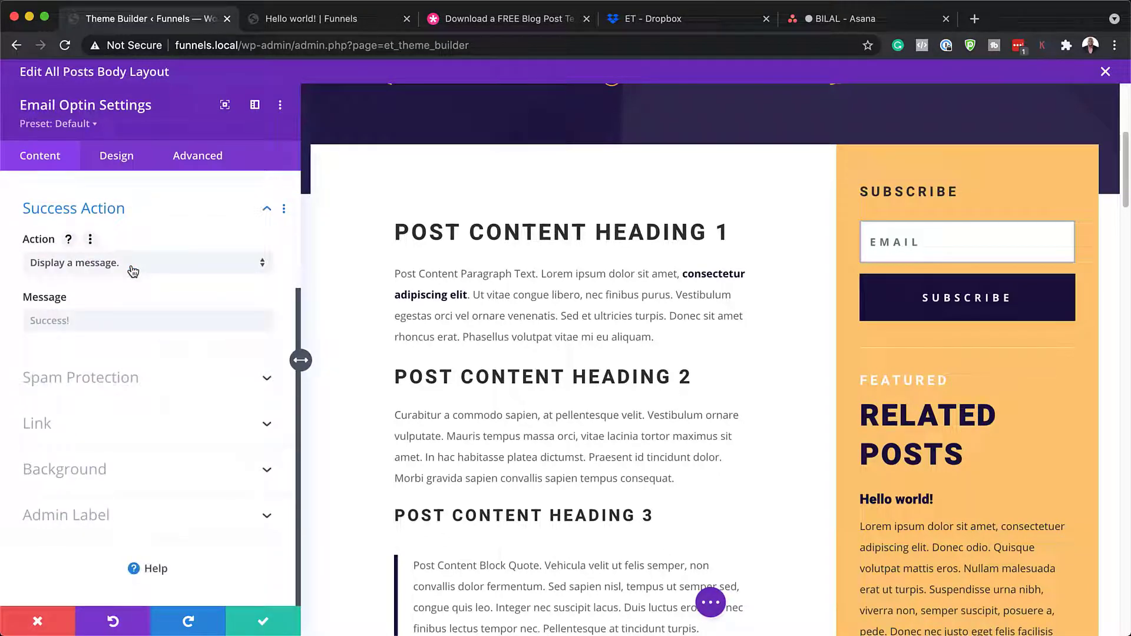
click(42, 322)
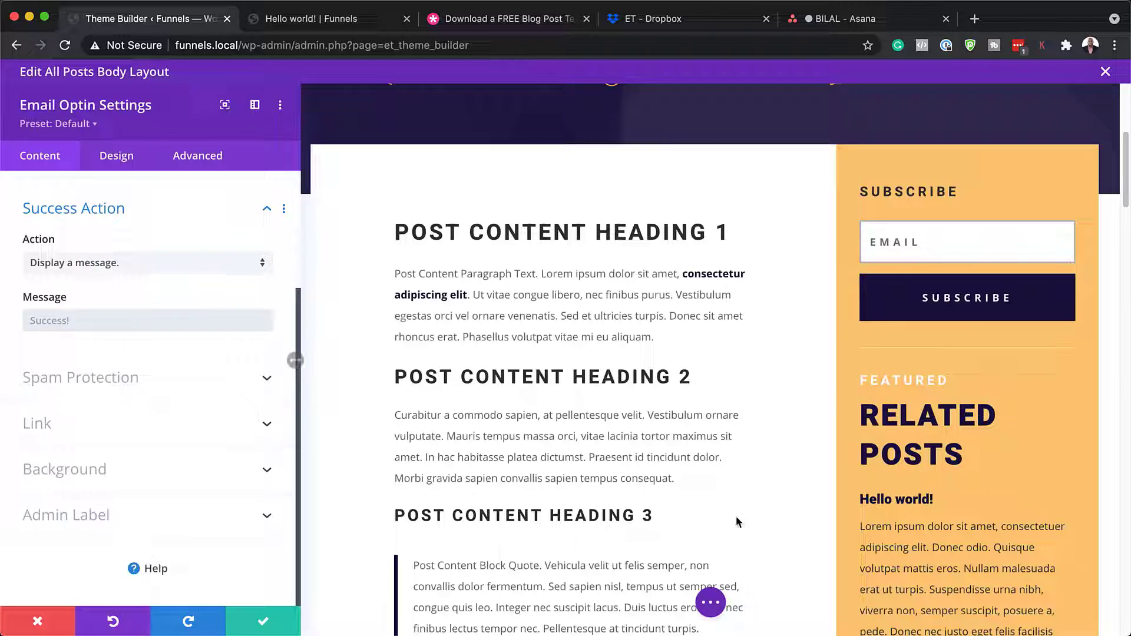
- Close the optin settings and set the Post Content module's link font to Poppins
click(52, 628)
scroll(593, 366, down, 2)
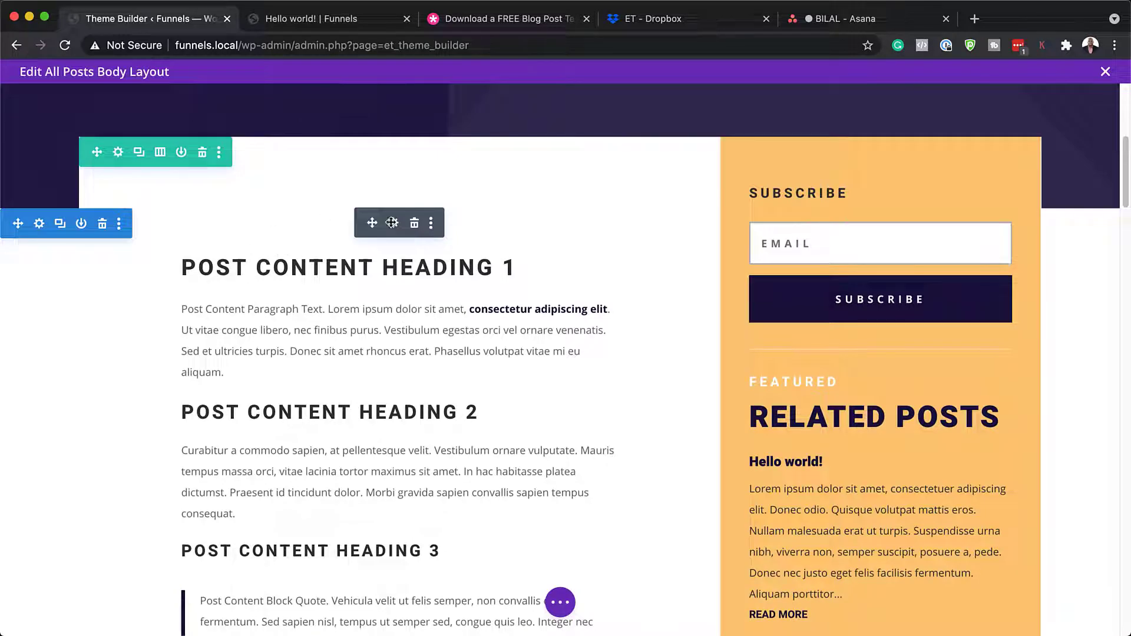
click(393, 224)
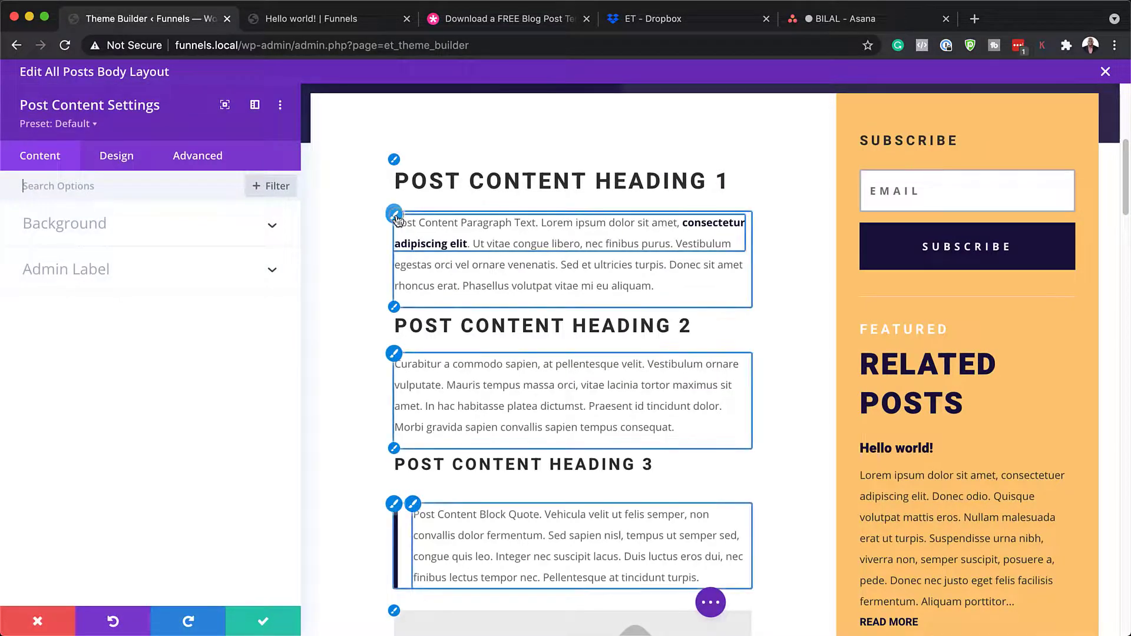
click(396, 220)
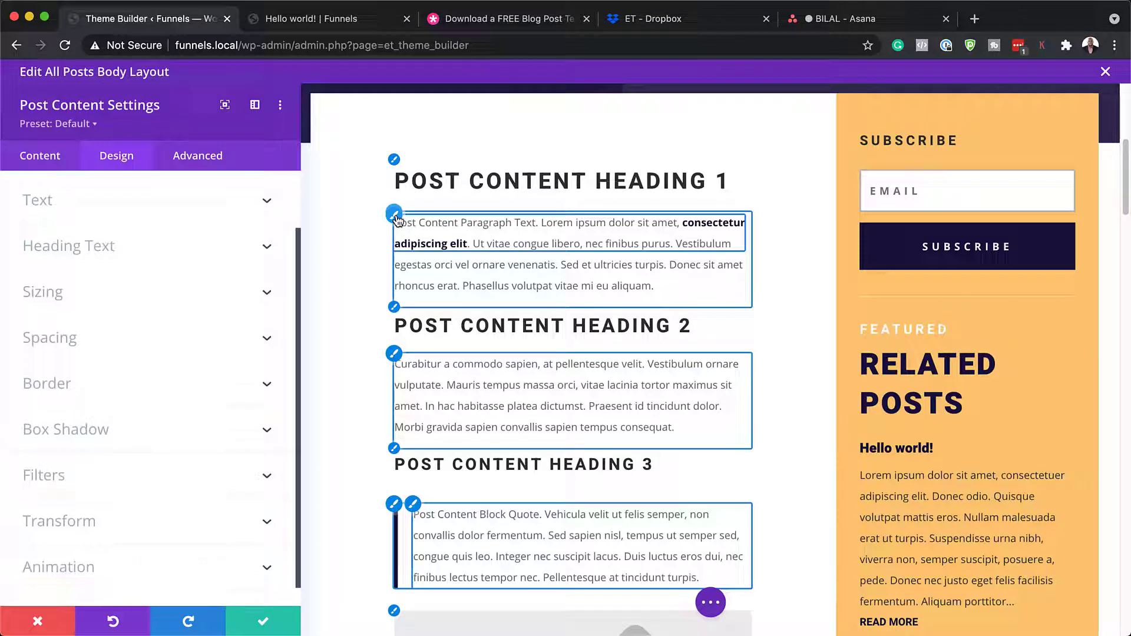
click(230, 294)
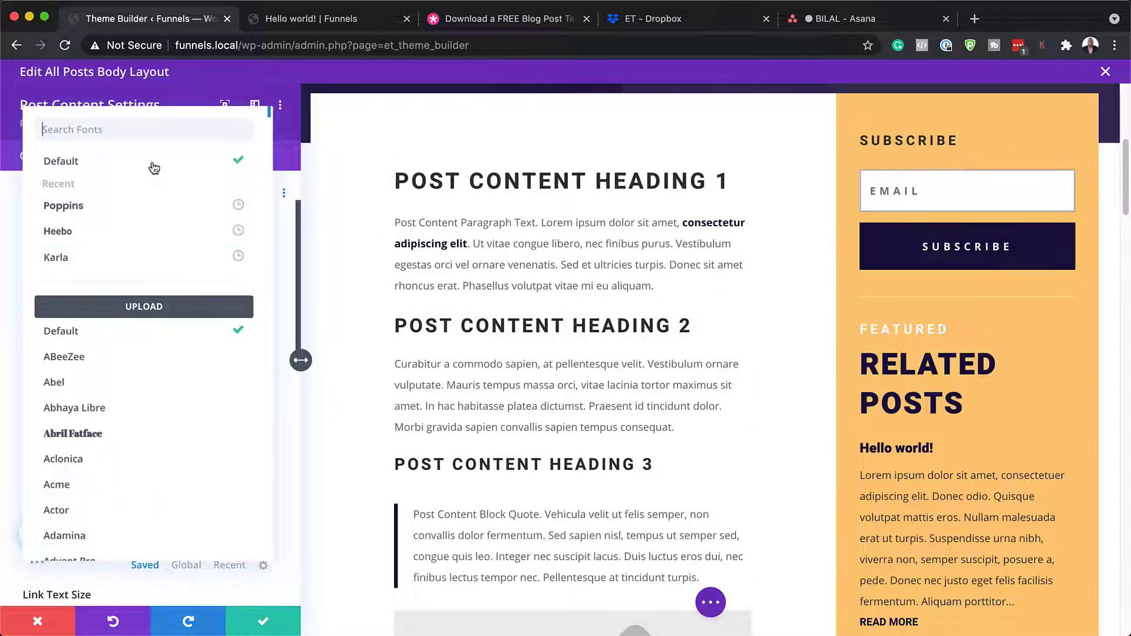
click(144, 215)
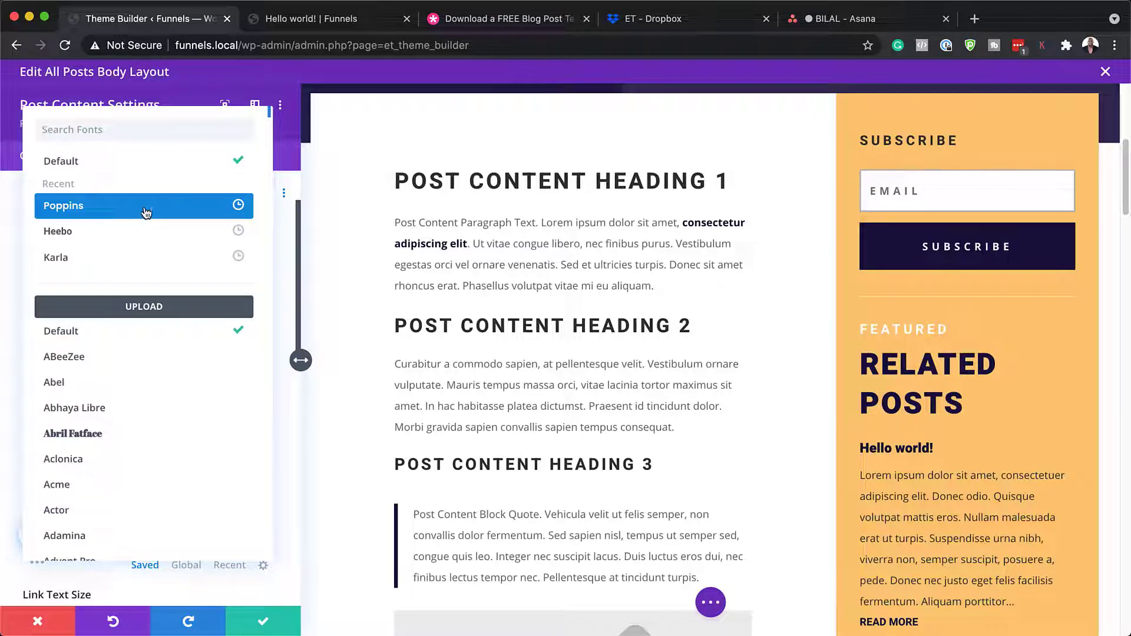
click(146, 212)
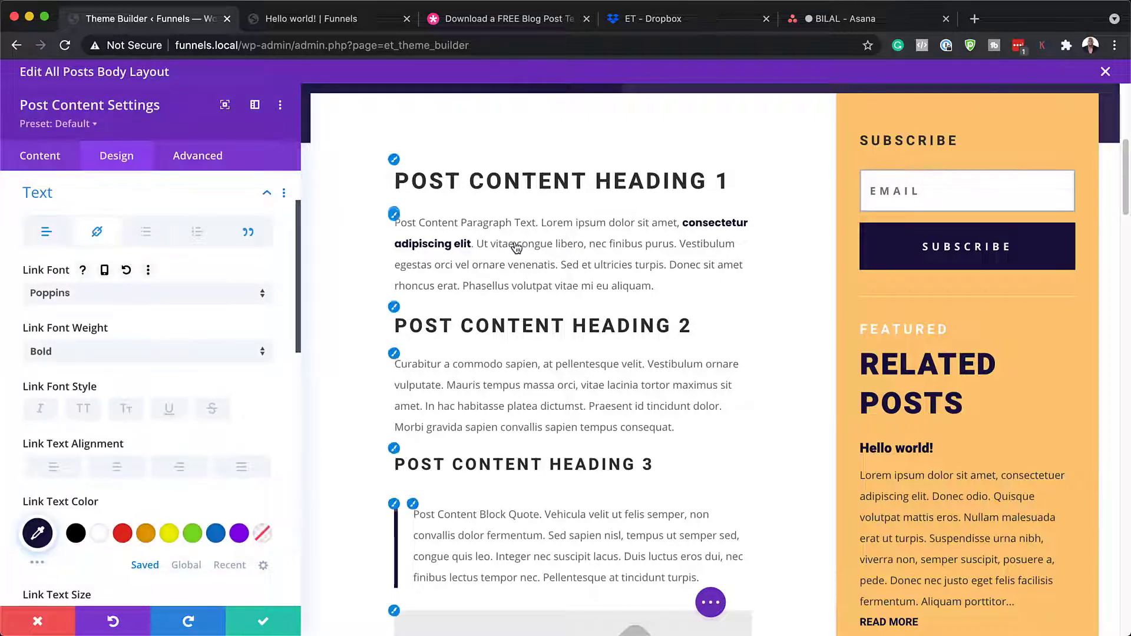
- Set the post body text font to Poppins at 16px, confirm, and close the layout editor
click(395, 356)
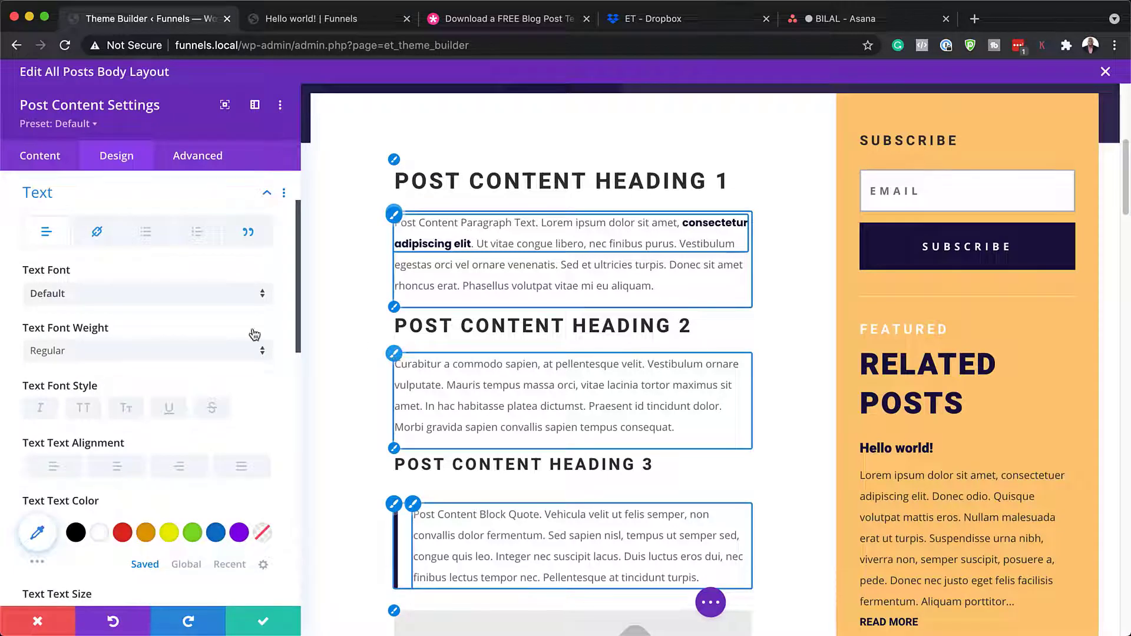
click(155, 293)
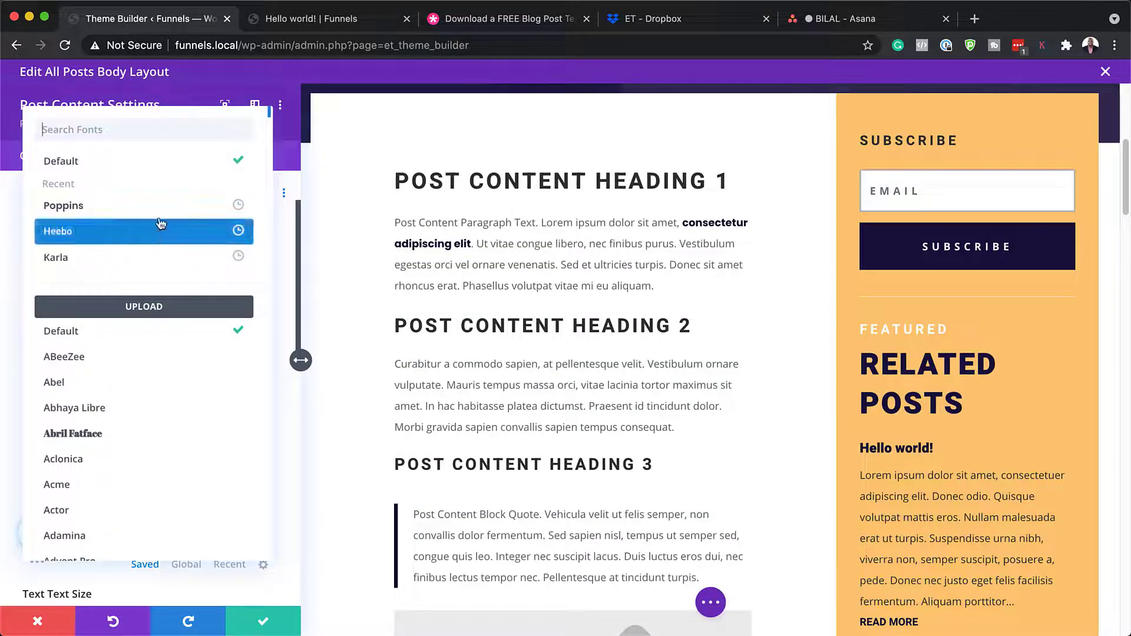
click(159, 203)
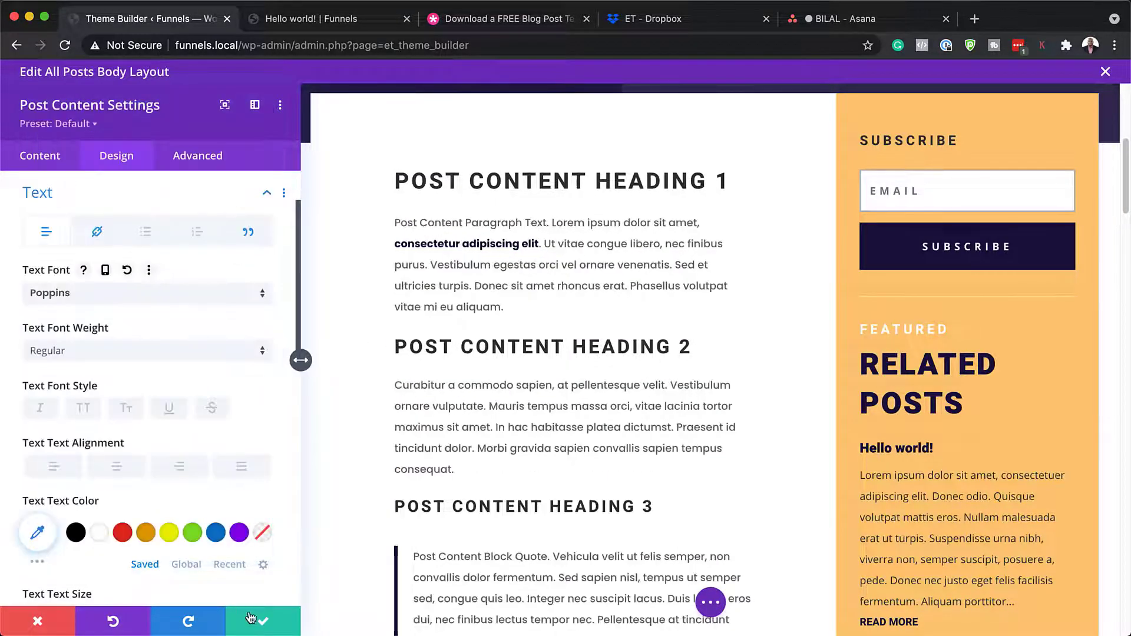
scroll(266, 571, down, 2)
click(271, 519)
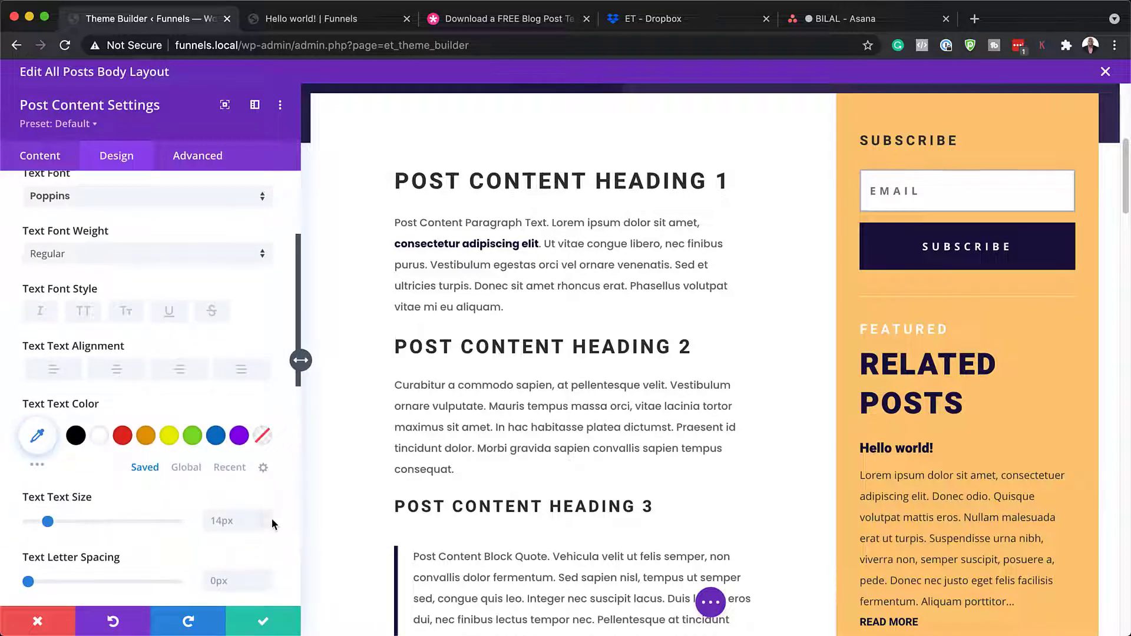
key(Up)
key(Up)
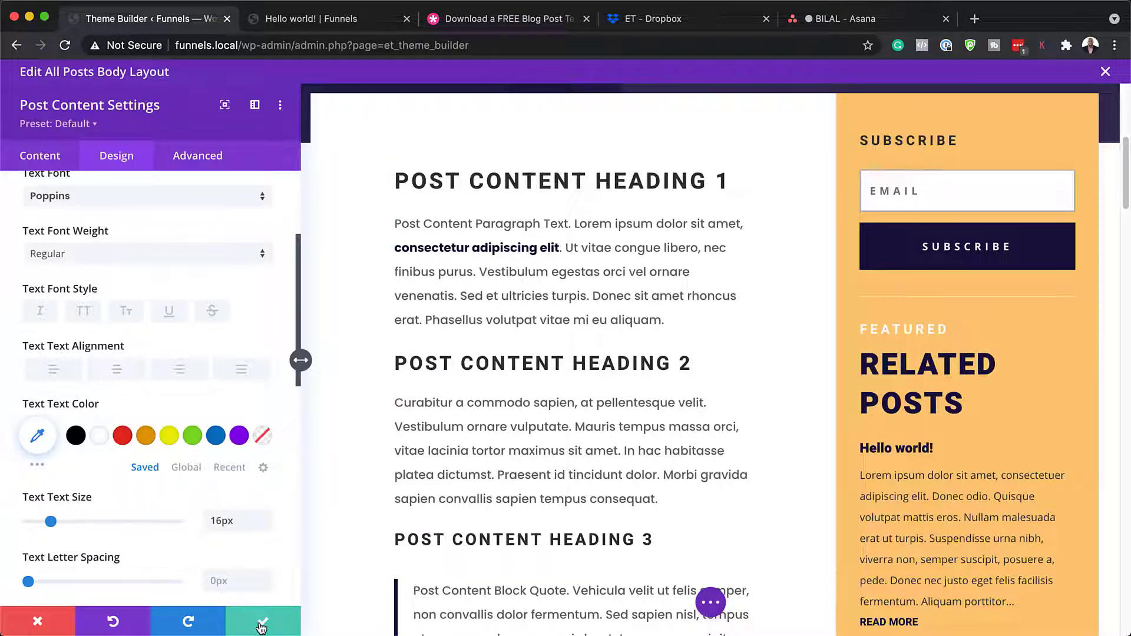
click(261, 626)
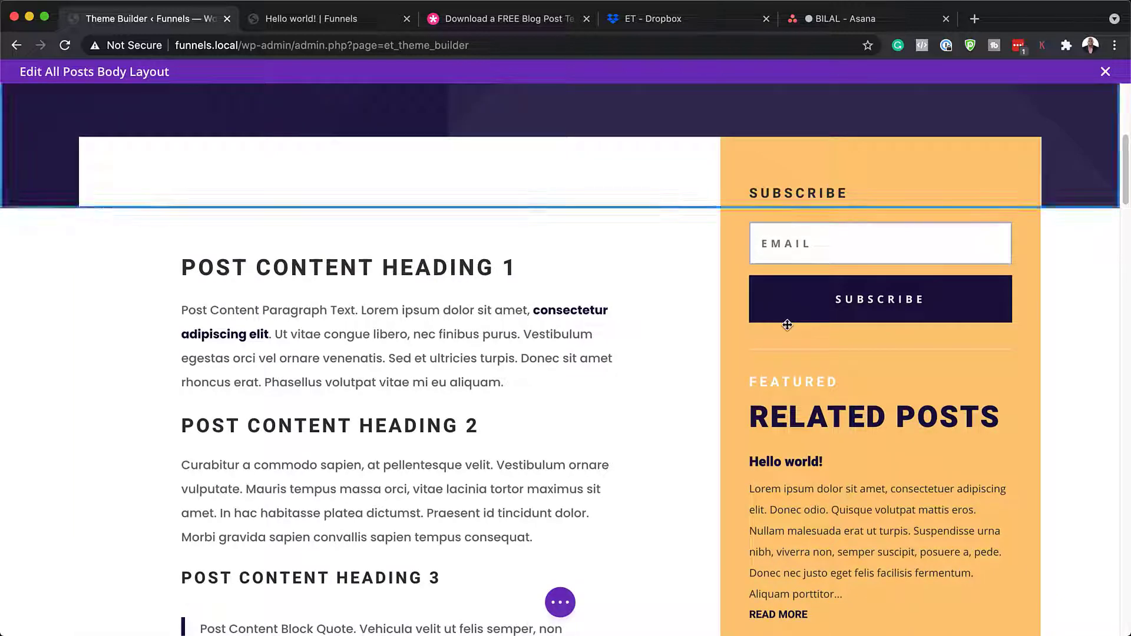
click(1106, 72)
- Save and exit the All Posts layout, then reload the Hello world! post
click(678, 419)
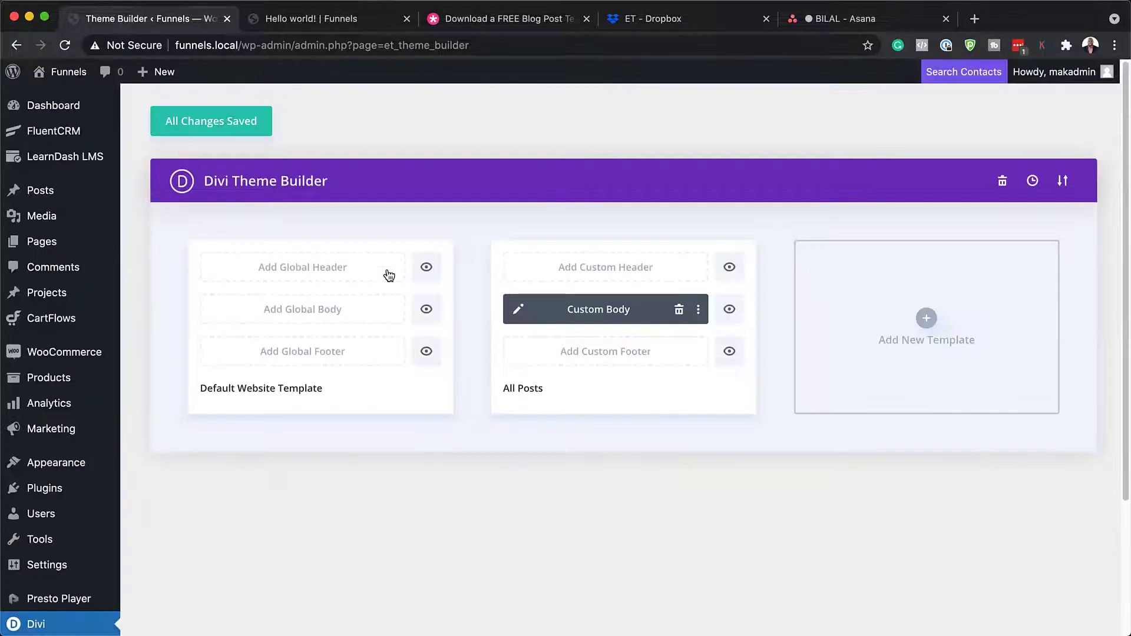
click(334, 18)
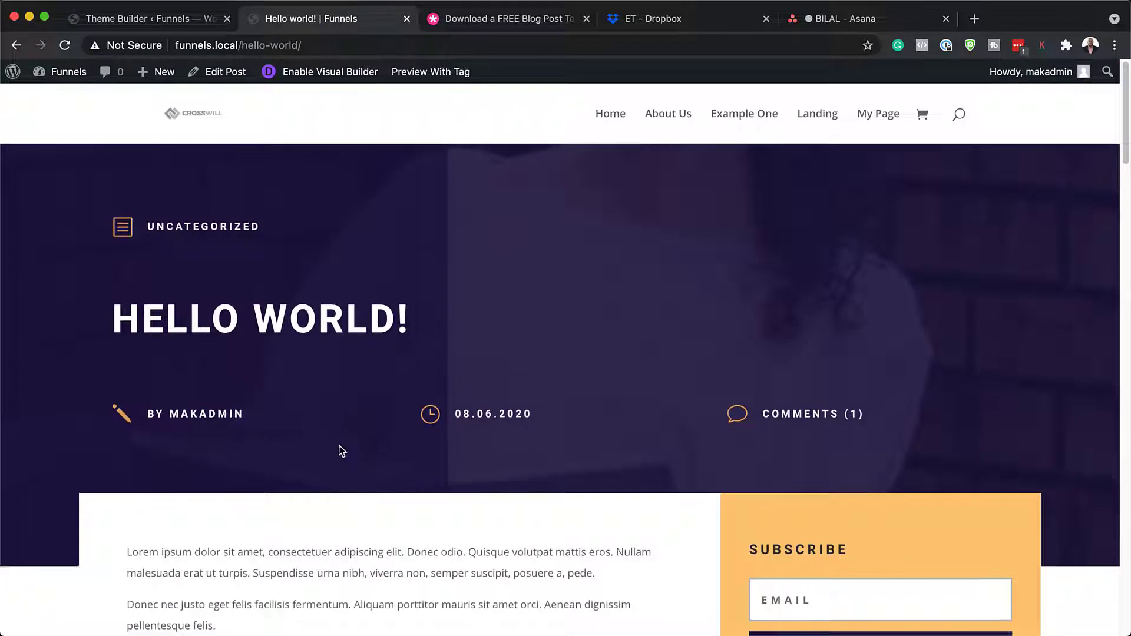
scroll(341, 451, down, 4)
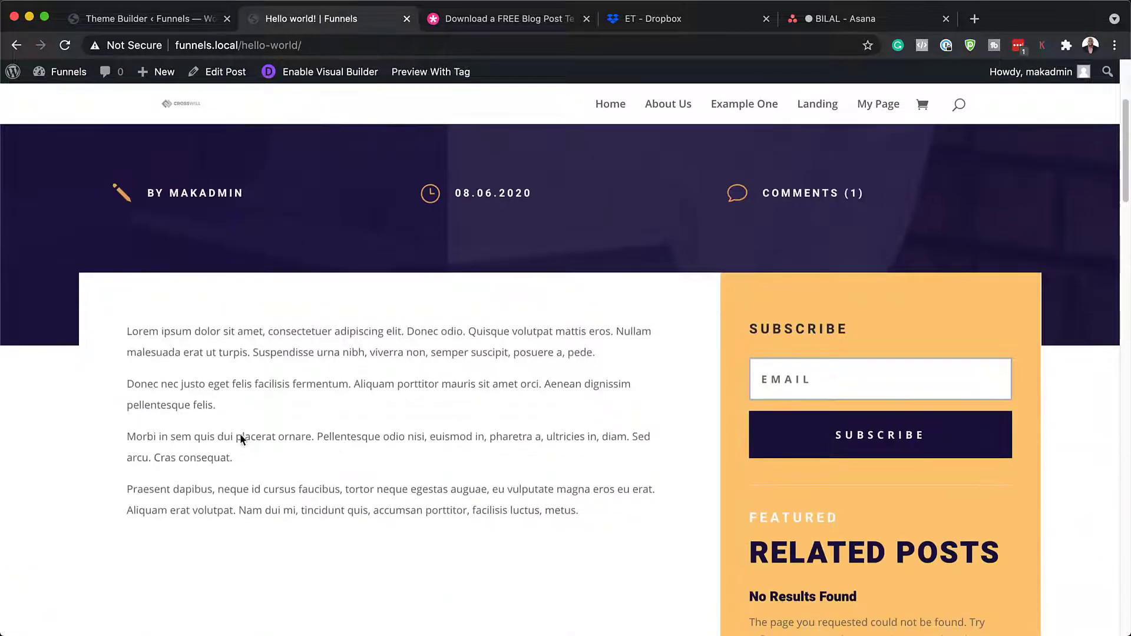
click(65, 45)
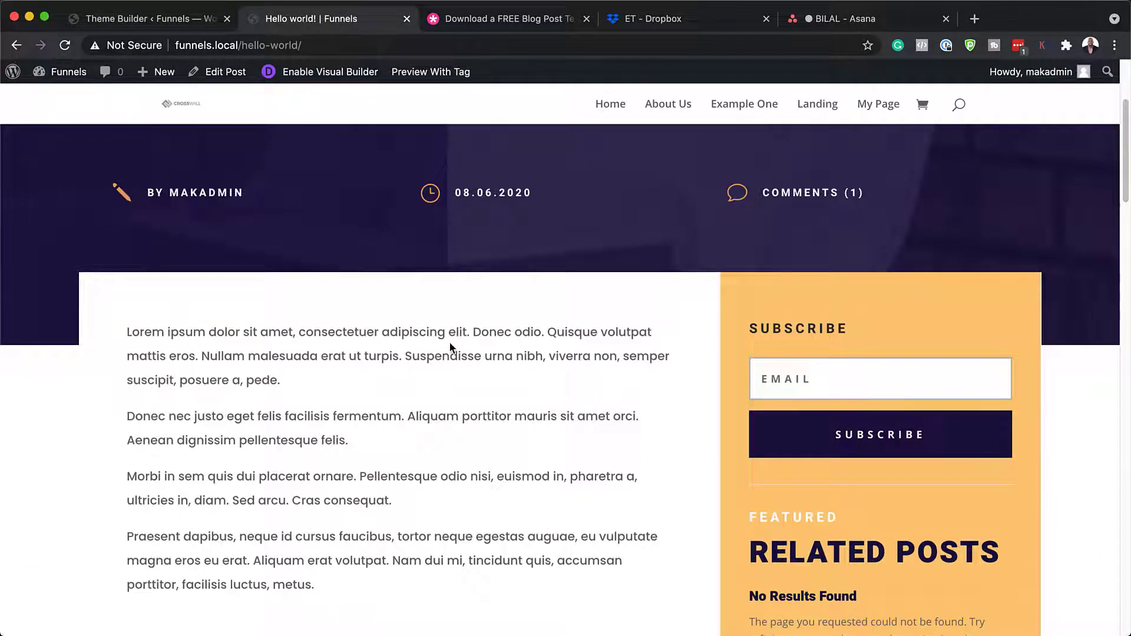
- Scroll through the reloaded post to check the Poppins body text and subscribe form
scroll(489, 385, down, 3)
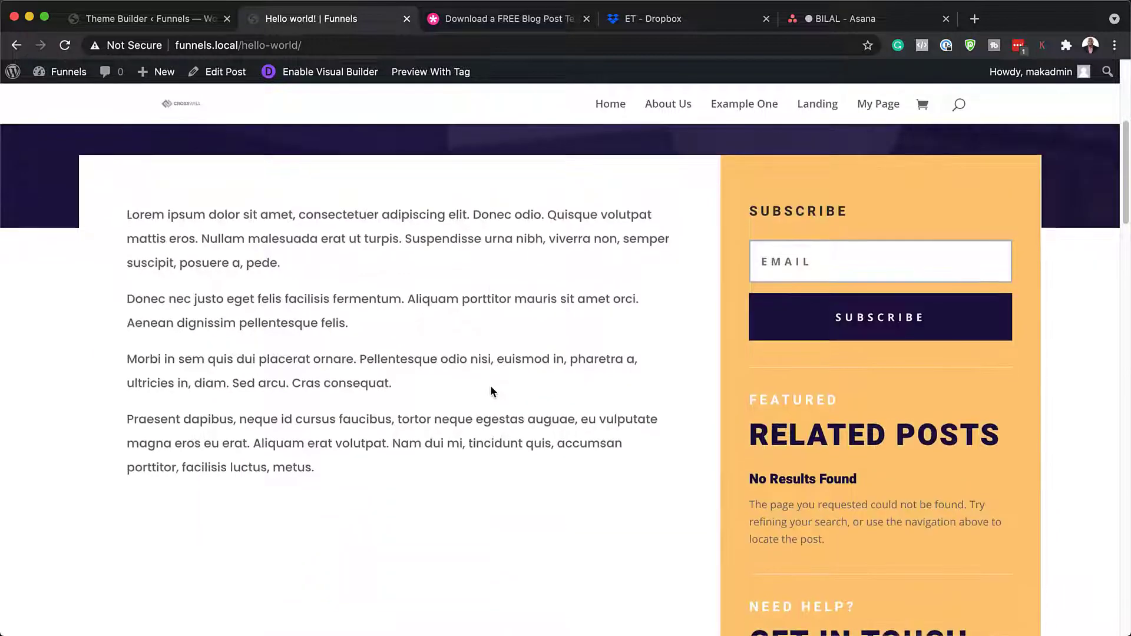
scroll(490, 385, up, 2)
scroll(491, 391, up, 3)
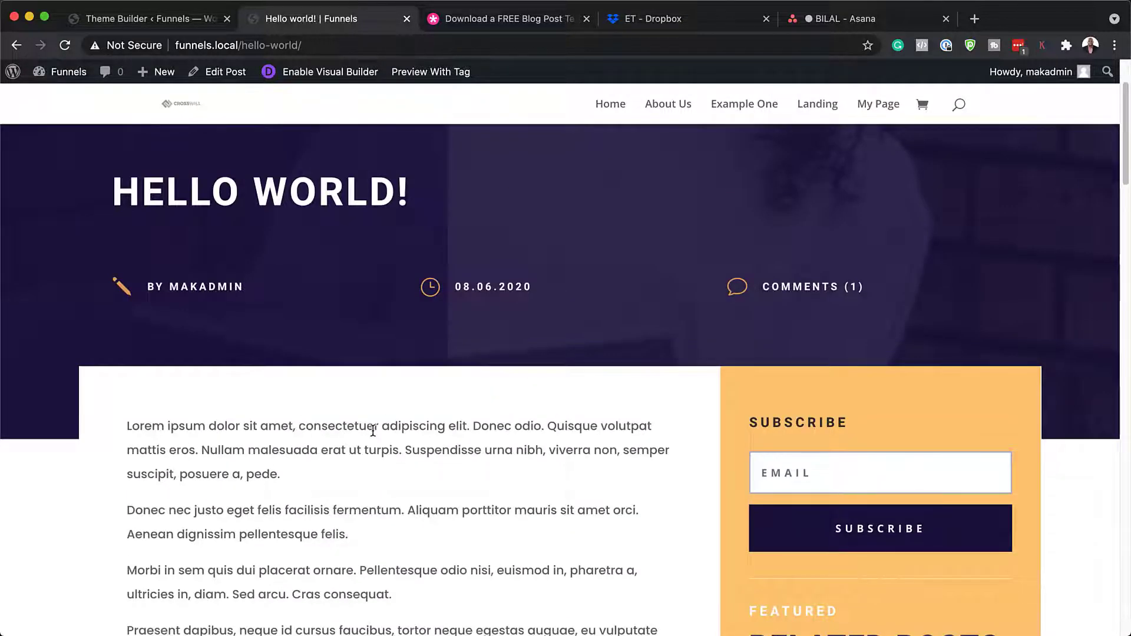
scroll(373, 431, down, 3)
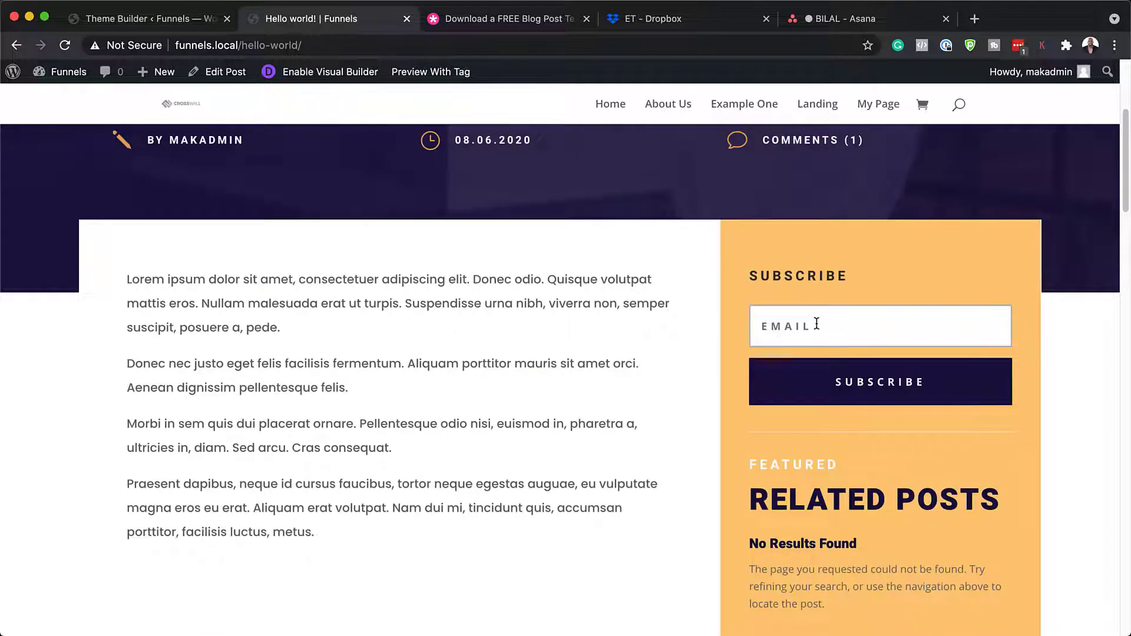
click(785, 326)
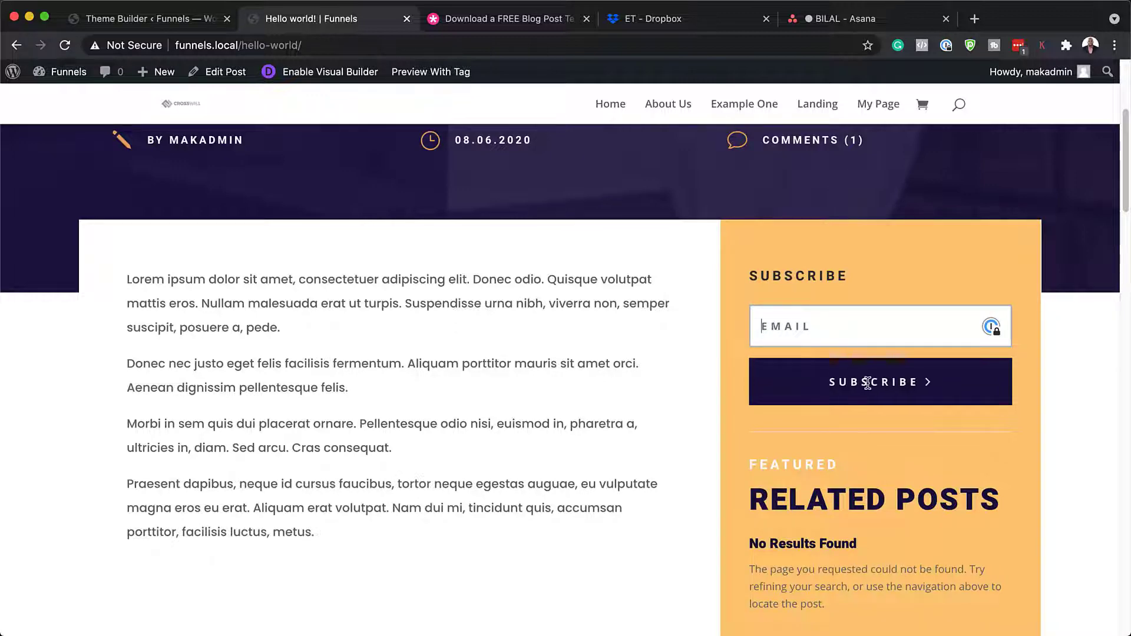
scroll(778, 488, down, 4)
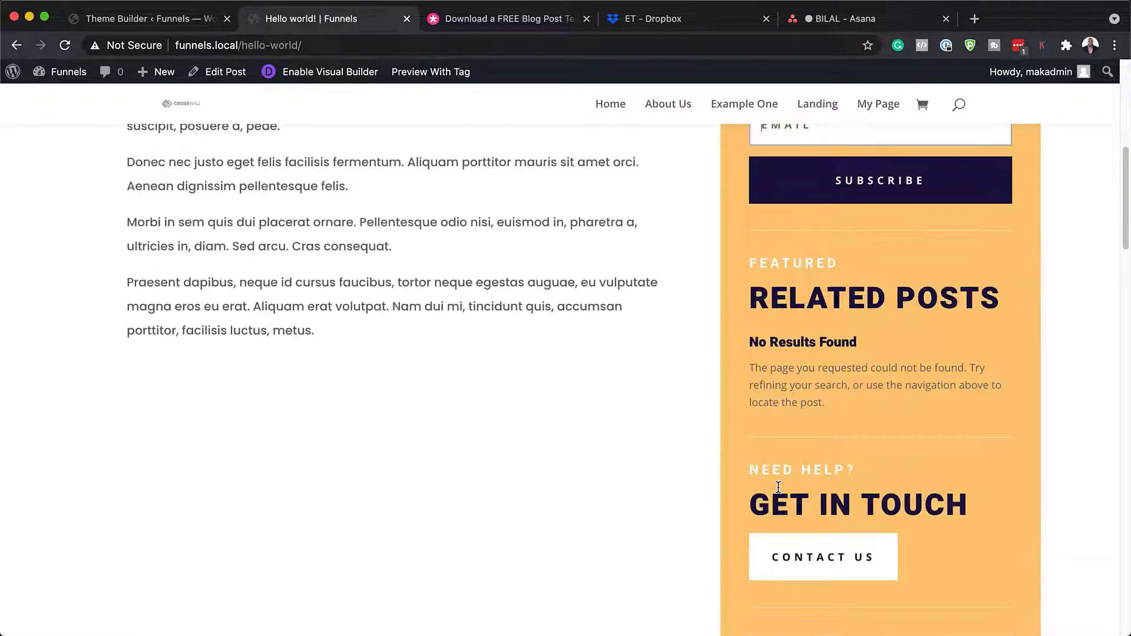
scroll(778, 488, down, 6)
scroll(778, 488, down, 5)
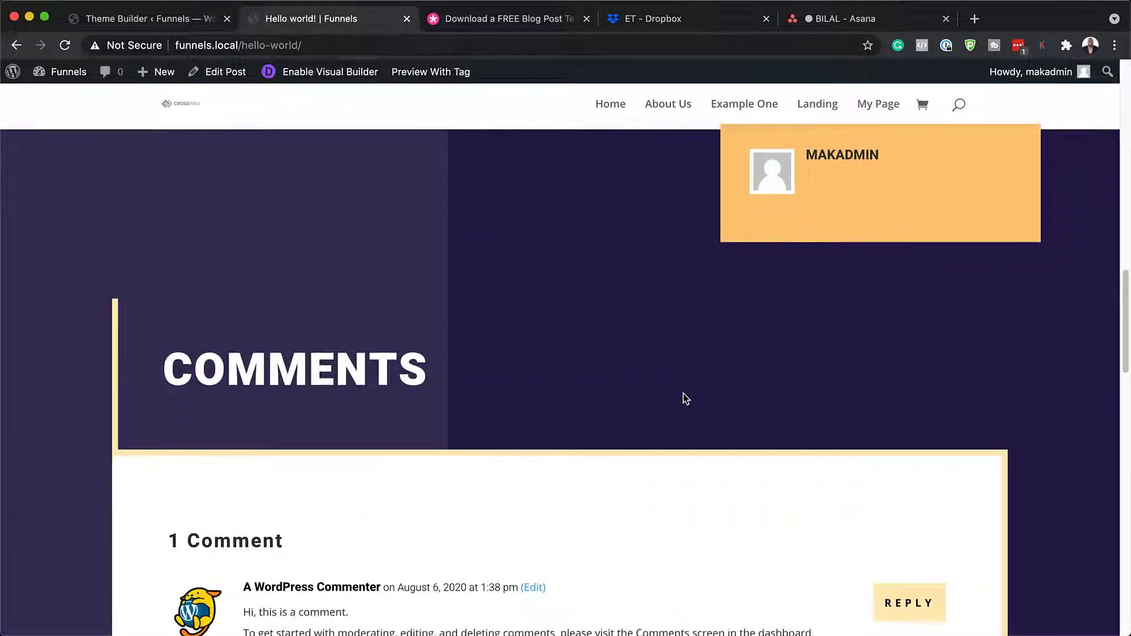
scroll(683, 394, down, 10)
scroll(683, 395, down, 12)
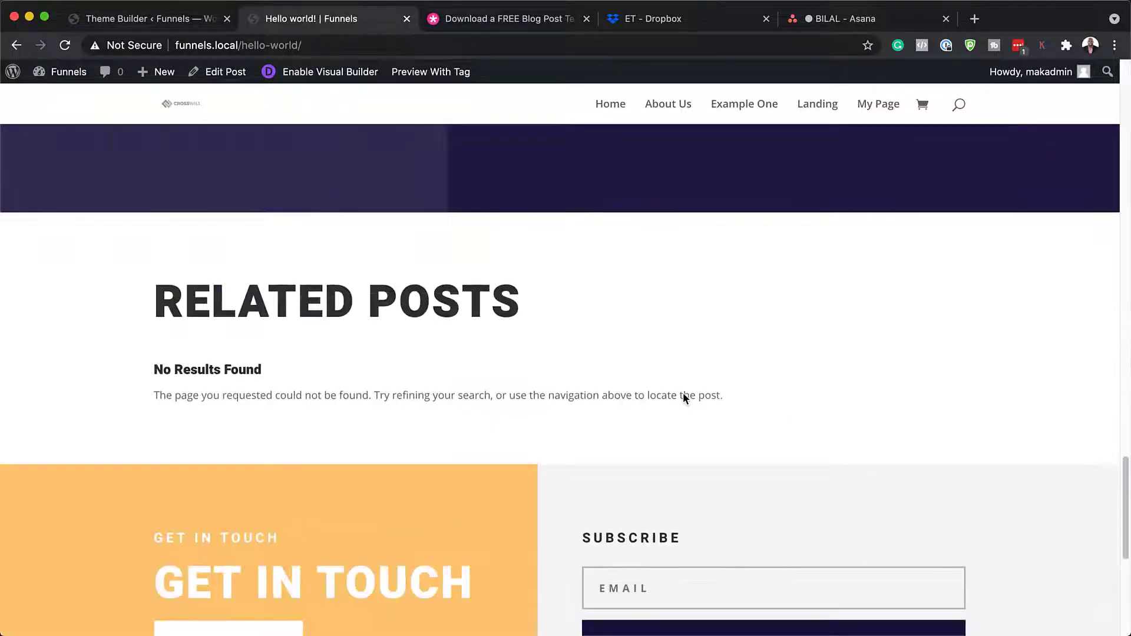